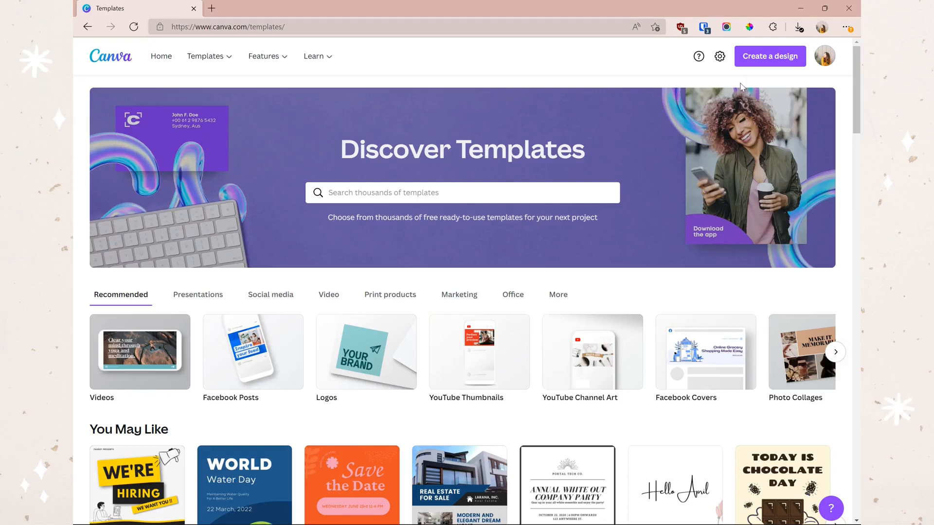
Create a new custom-size design measuring 6 × 9 in.
click(768, 59)
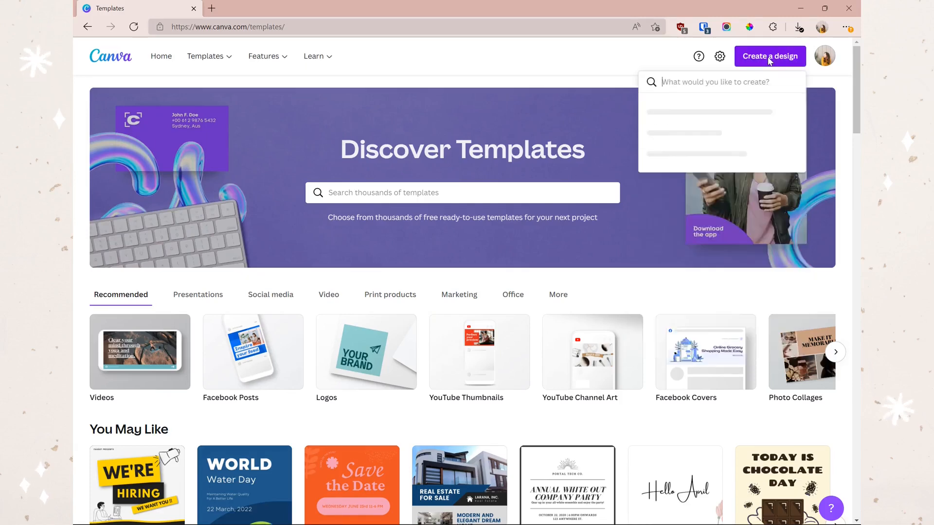
click(726, 107)
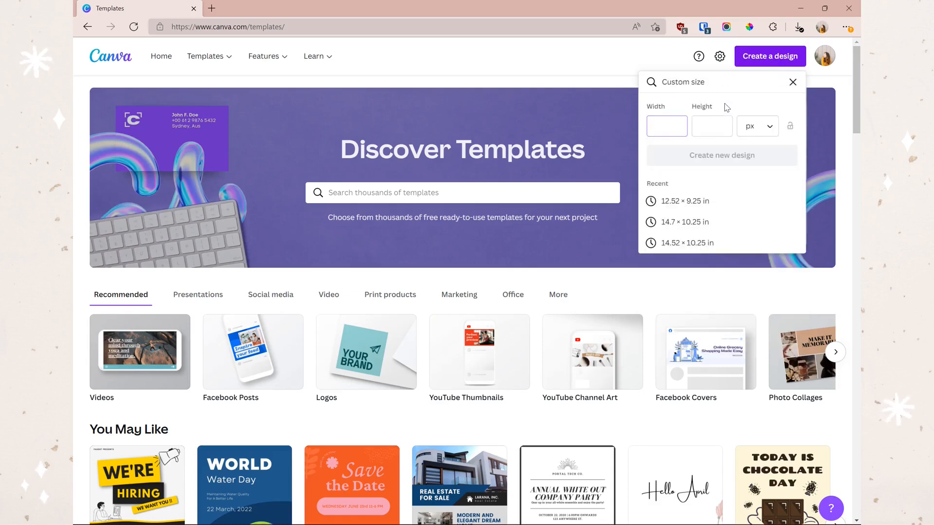
click(752, 126)
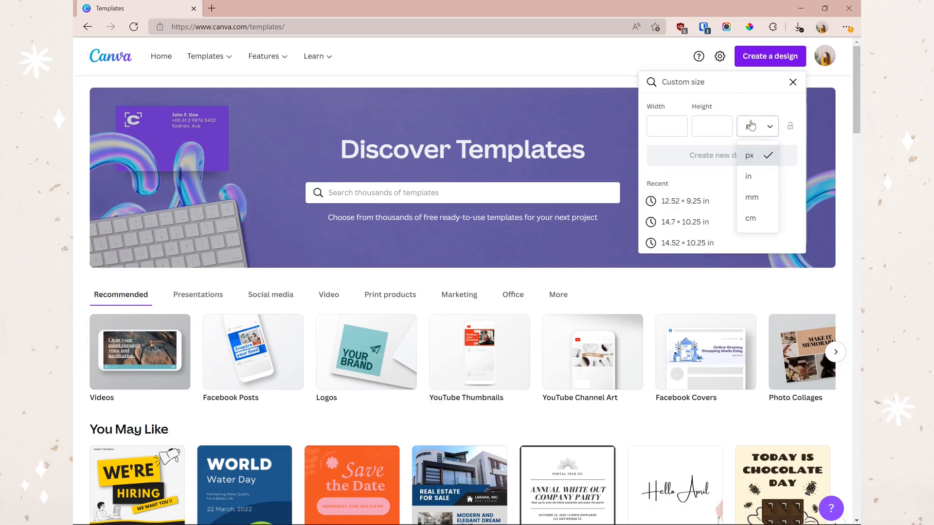
click(755, 178)
click(665, 123)
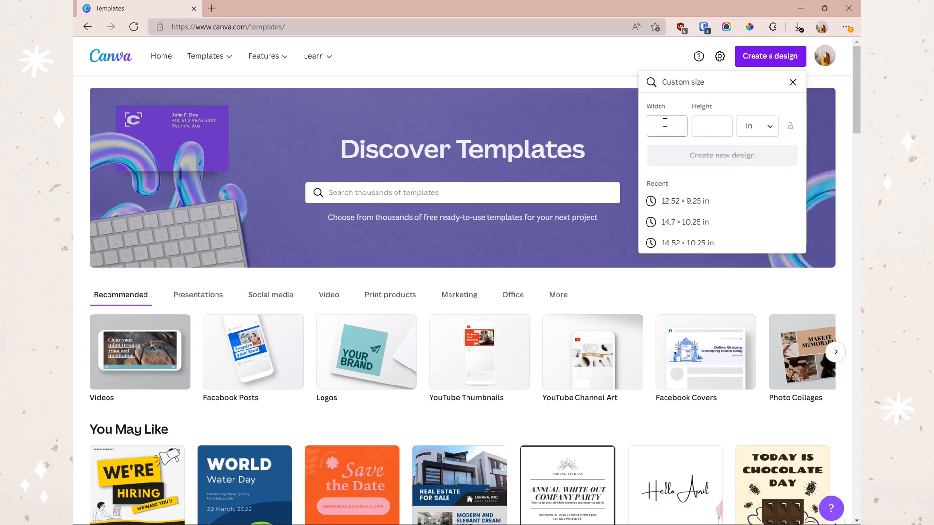
text(6)
key(Tab)
text(9)
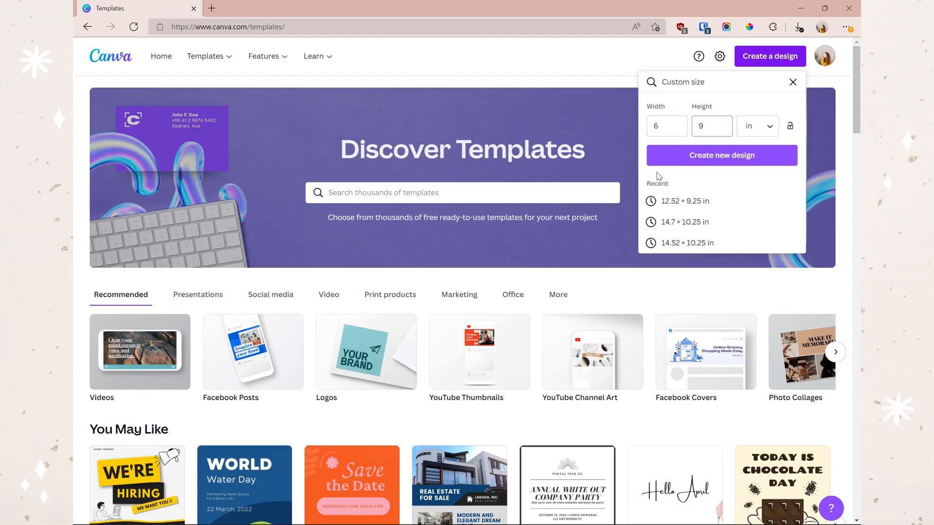
click(725, 156)
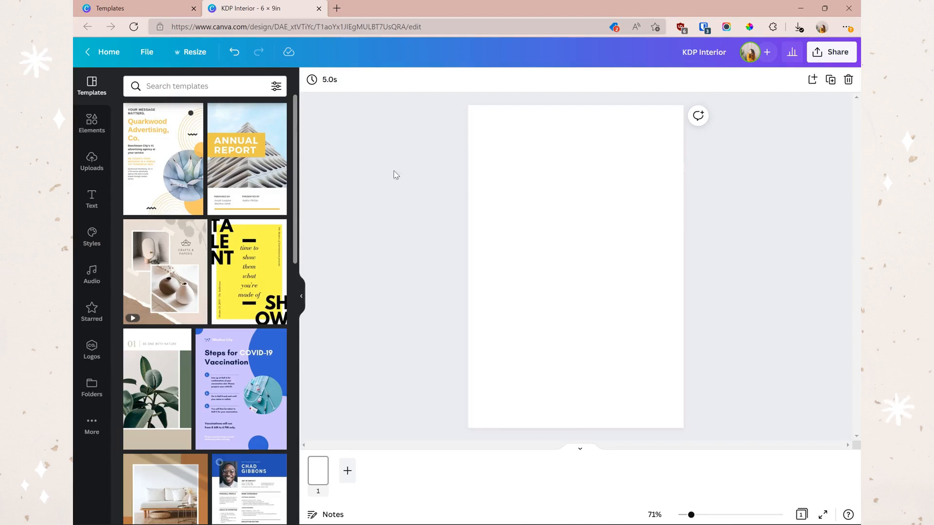
Add a straight line to the page with a solid style and a line weight of 1.
click(96, 131)
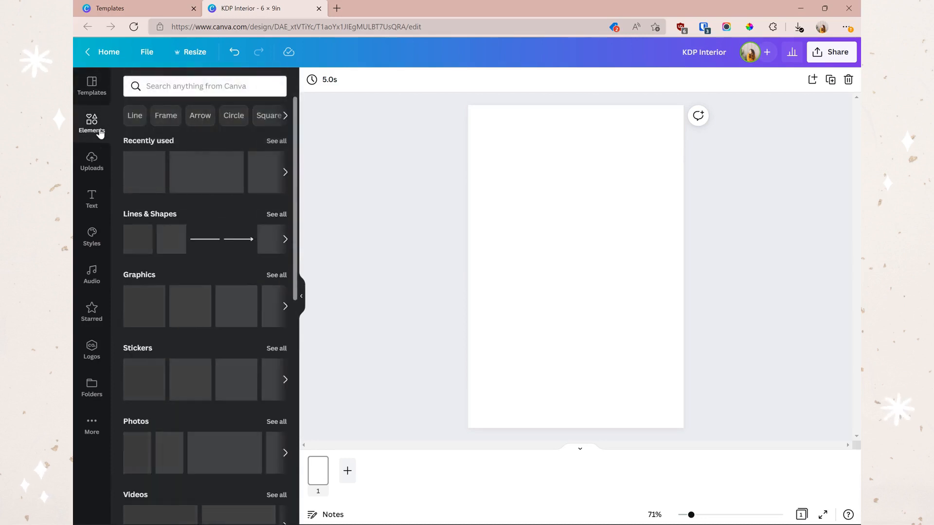
click(203, 240)
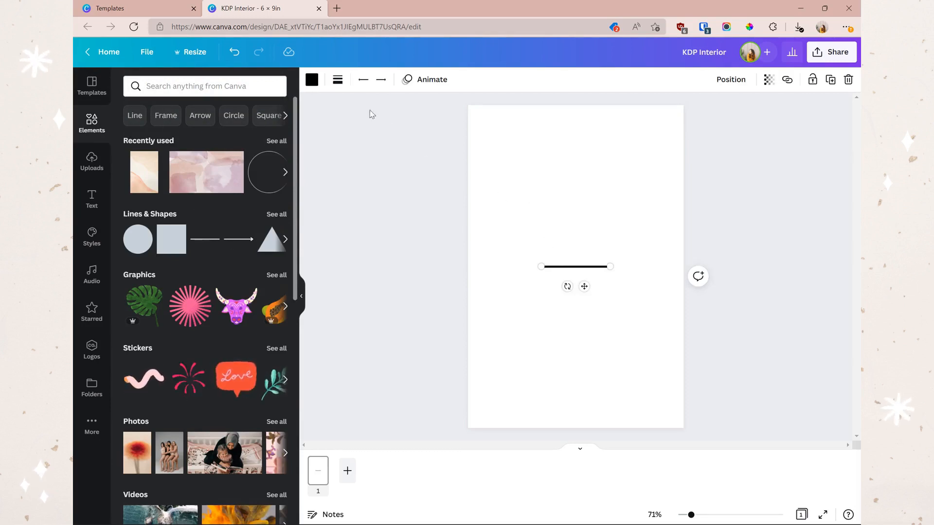
click(341, 81)
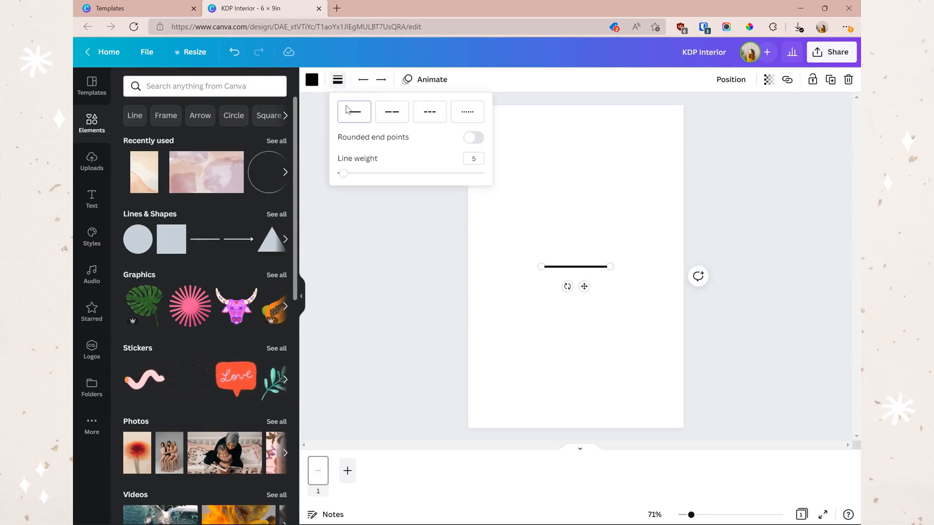
drag(343, 175, 338, 174)
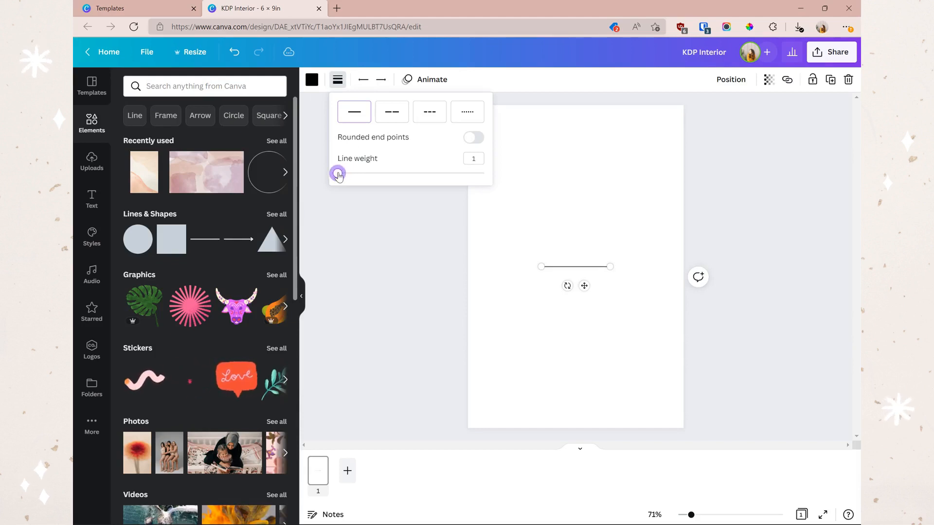
click(466, 114)
click(440, 118)
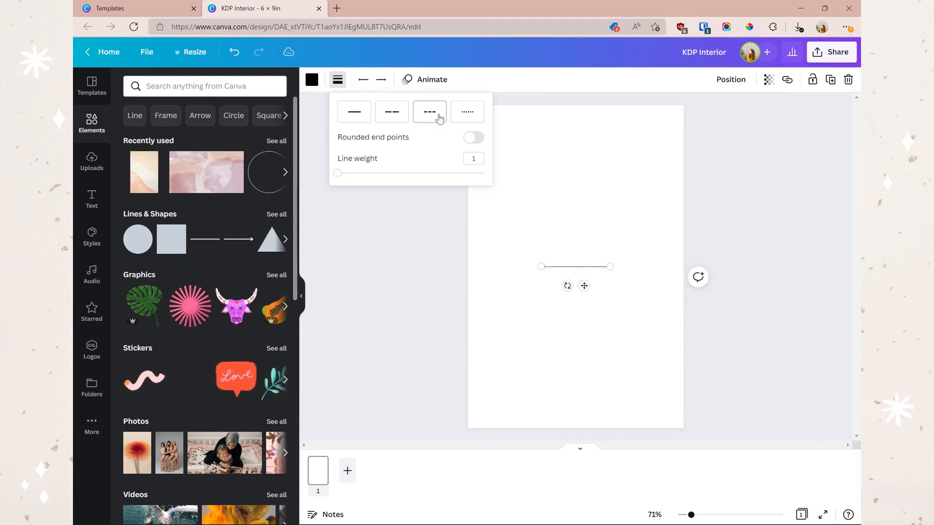
click(354, 117)
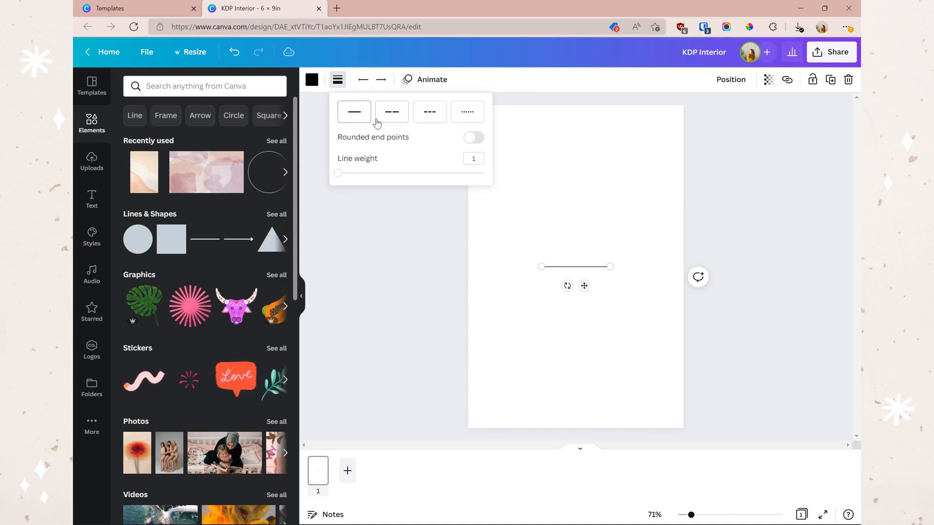
Recolor the line with the dark gray brand color.
click(313, 82)
click(313, 82)
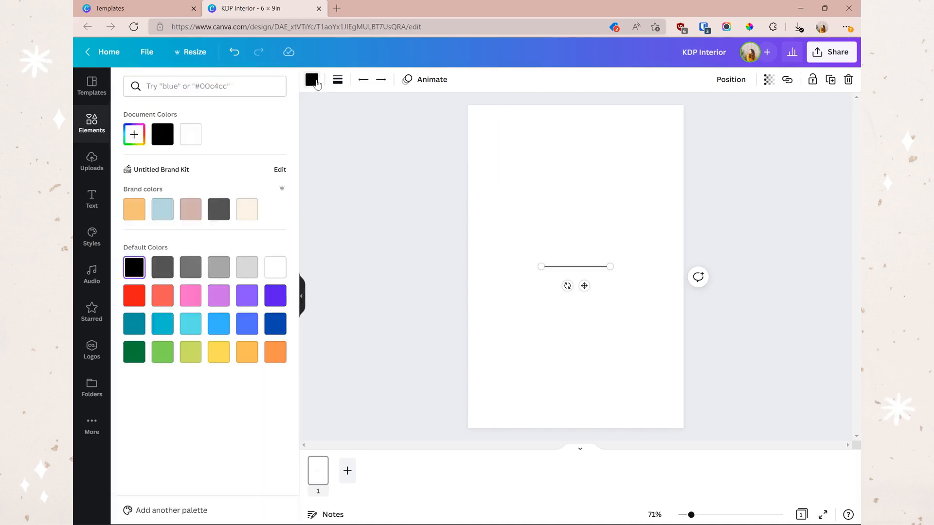
click(219, 210)
click(679, 209)
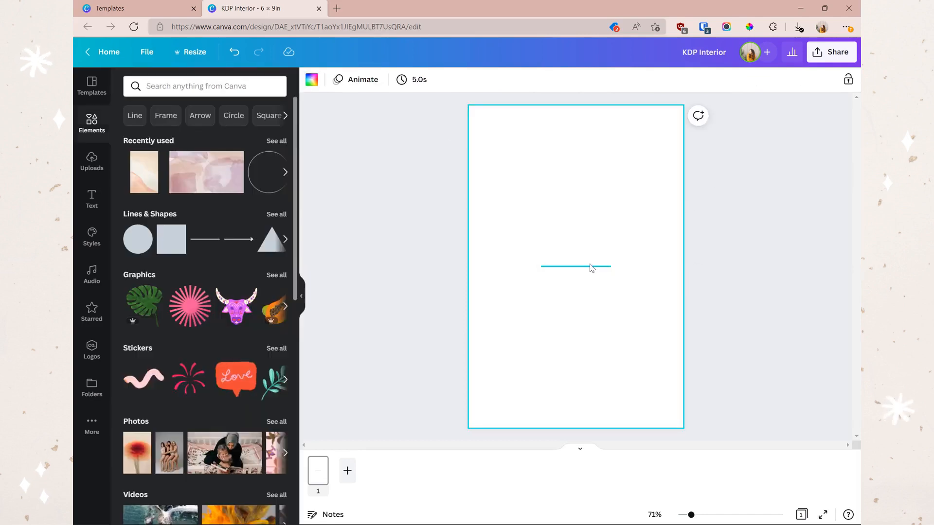
Move the line to the upper part of the page and stretch it horizontally from margin to margin.
drag(591, 270, 662, 165)
drag(541, 165, 489, 165)
click(747, 236)
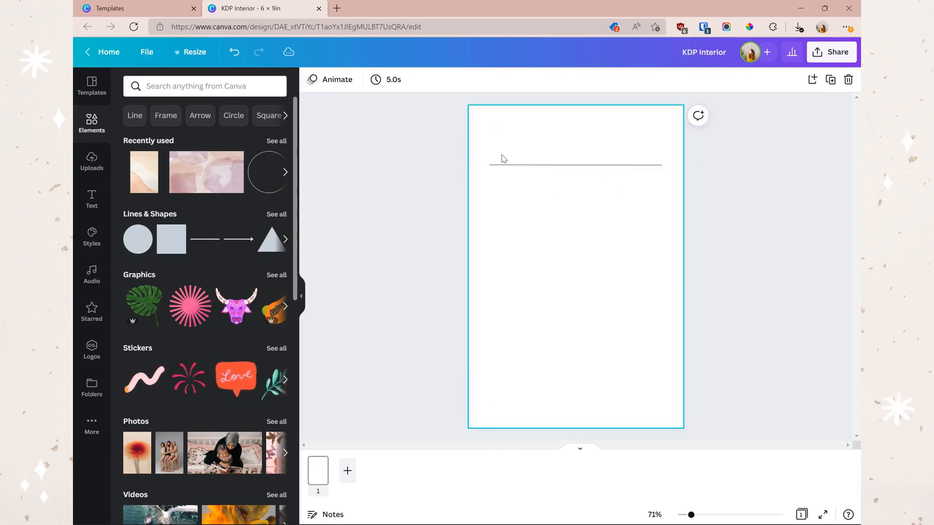
drag(517, 166, 566, 199)
key(ctrl+z)
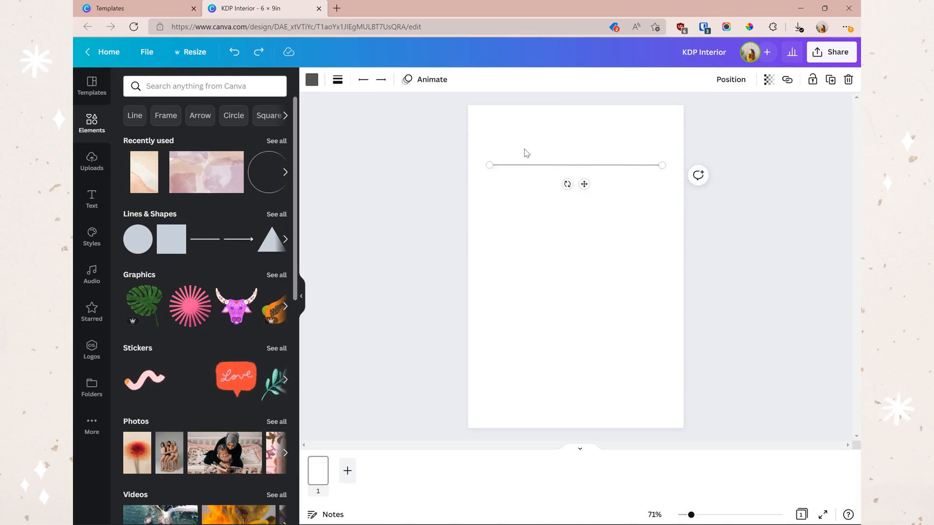
mouse_move(484, 160)
mouse_down()
mouse_move(475, 160)
mouse_move(488, 165)
mouse_up()
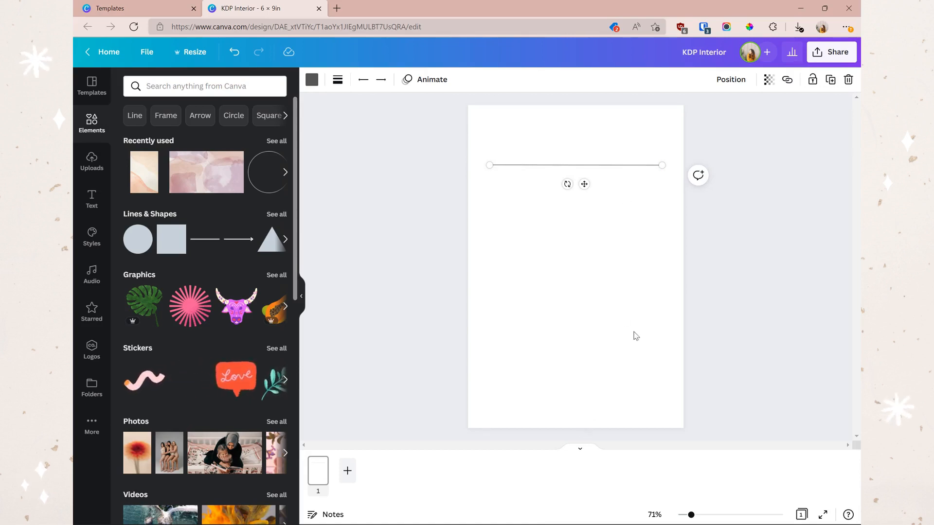
Duplicate the line repeatedly and place the copies below one another down to the bottom of the page.
key(ctrl+d)
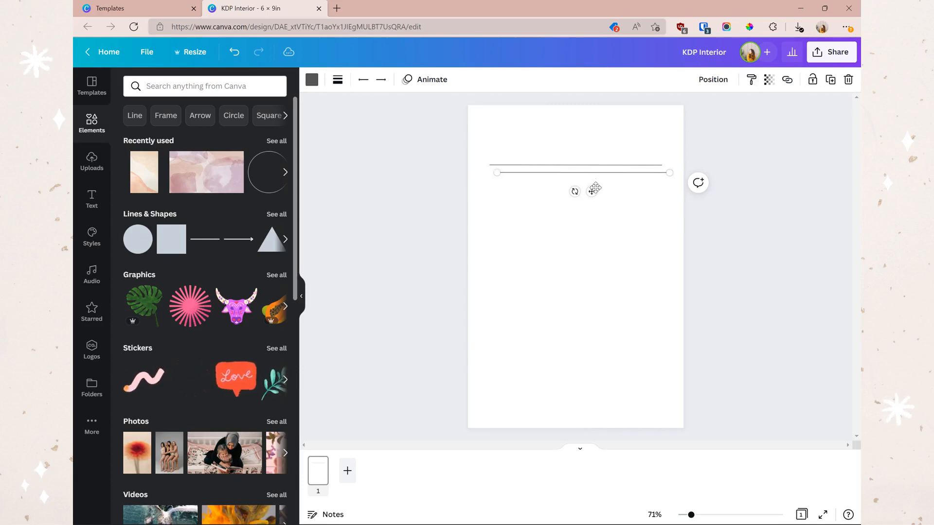
key(ctrl+d)
drag(590, 206, 586, 240)
key(ctrl+d)
key(ctrl+d)
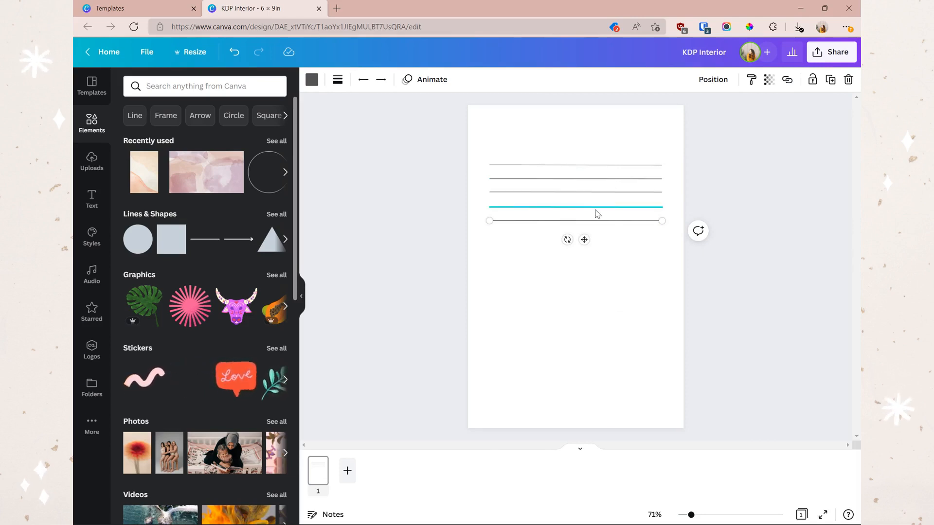
key(ctrl+d)
drag(588, 248, 580, 259)
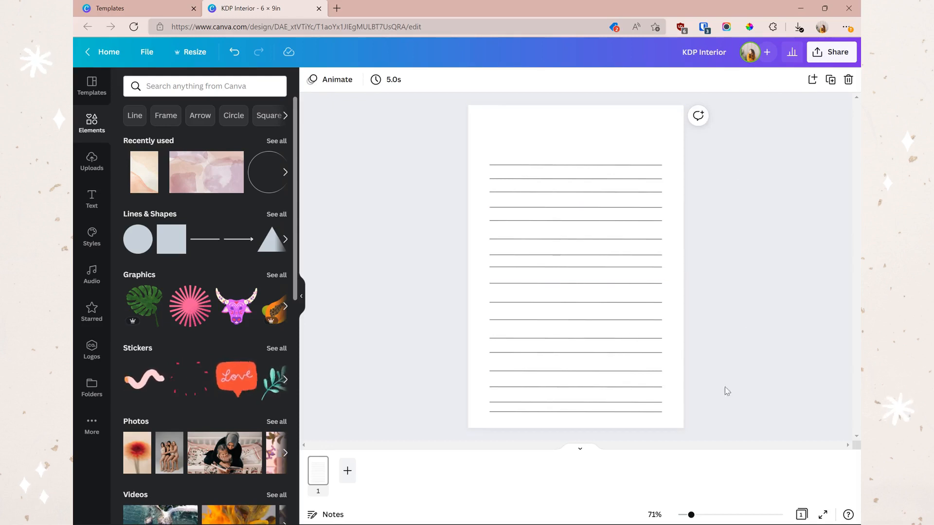
Space all the lines evenly with Tidy up.
drag(719, 433, 515, 131)
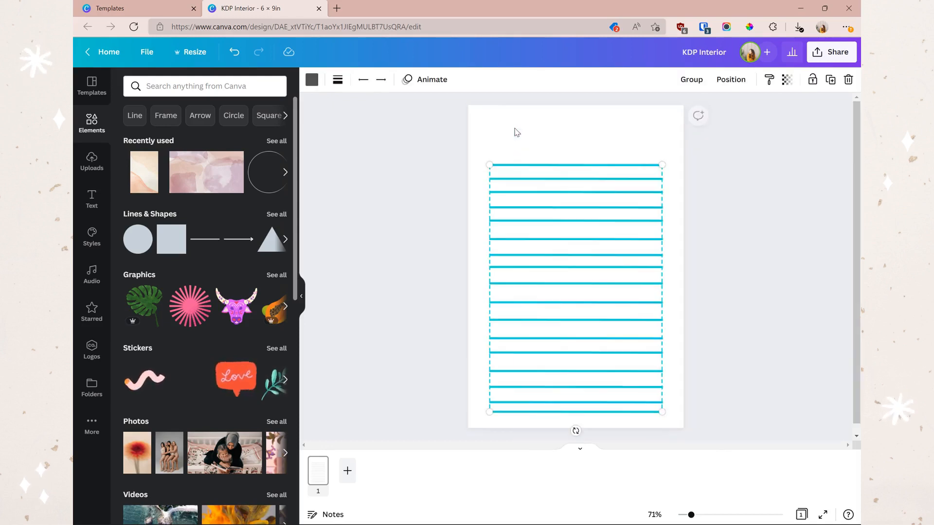
click(720, 81)
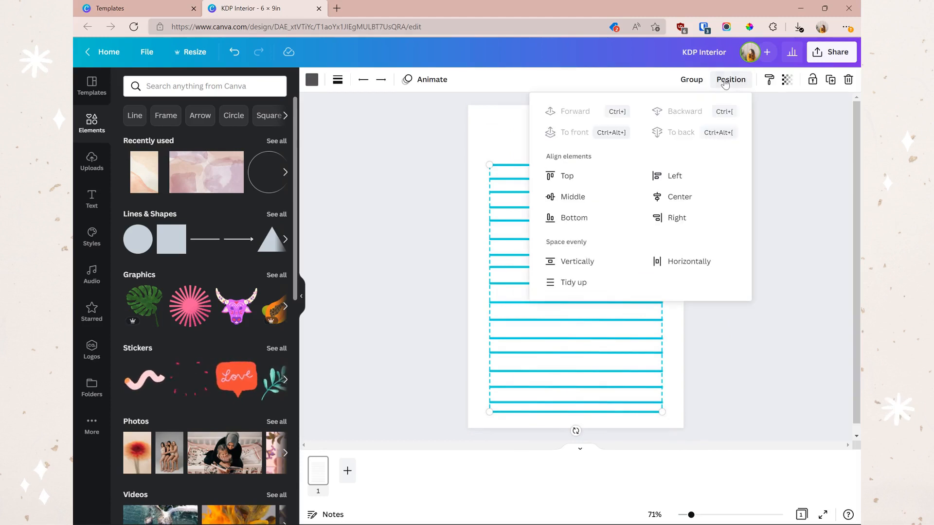
click(579, 284)
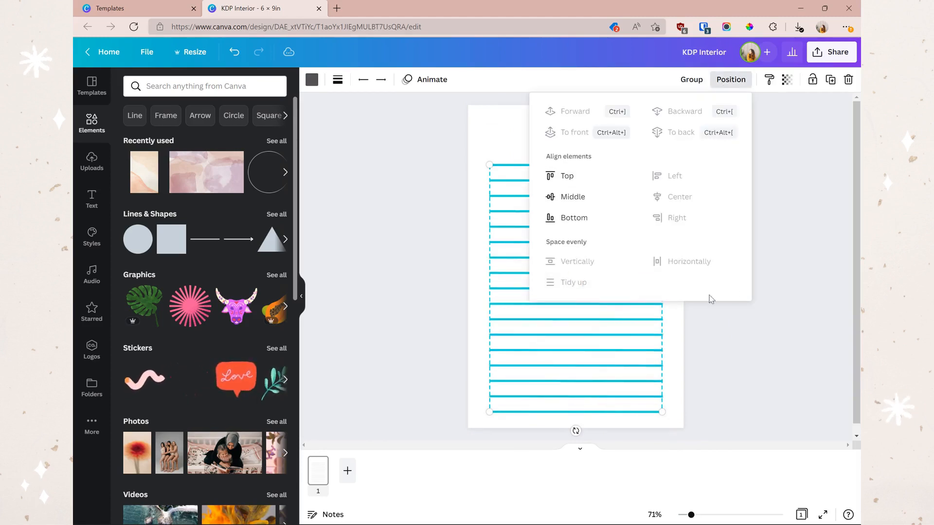
click(776, 277)
Select all the lines and shift them up slightly together so the lowest one sits on the bottom margin.
click(588, 273)
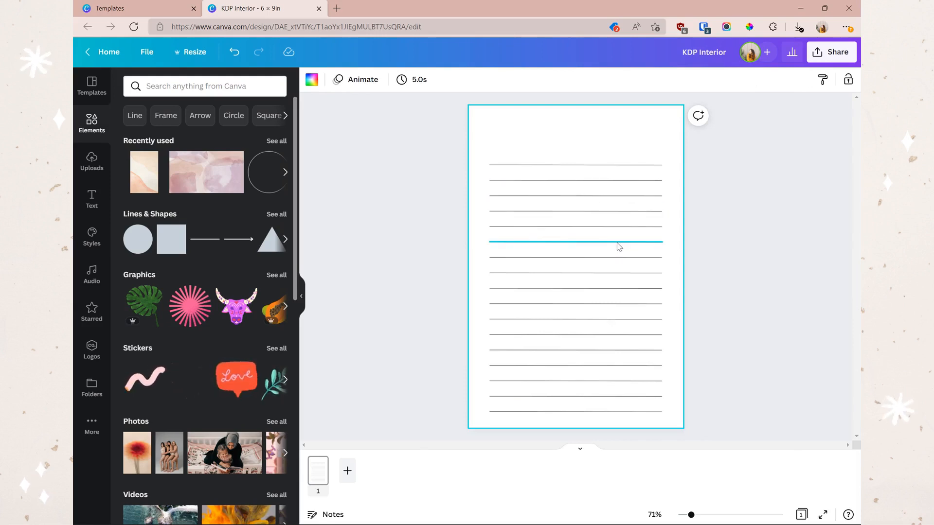
drag(714, 427, 413, 151)
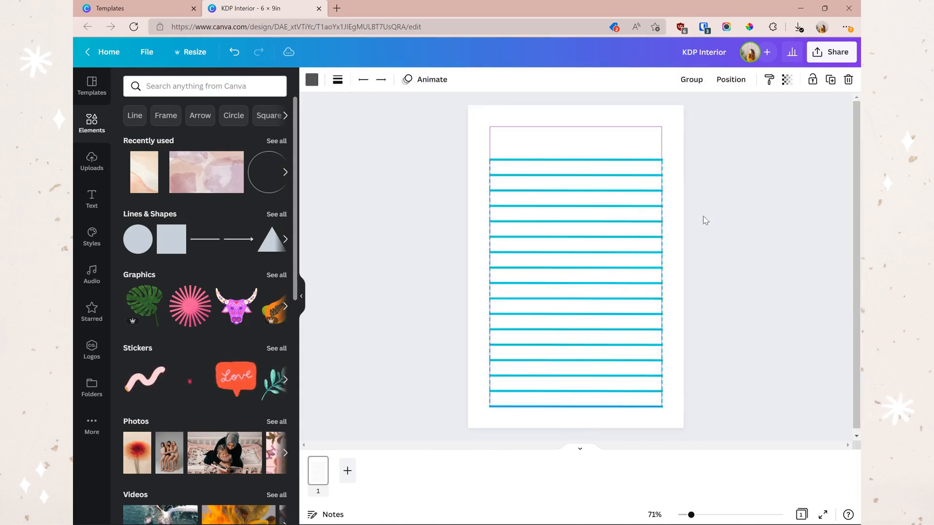
click(740, 218)
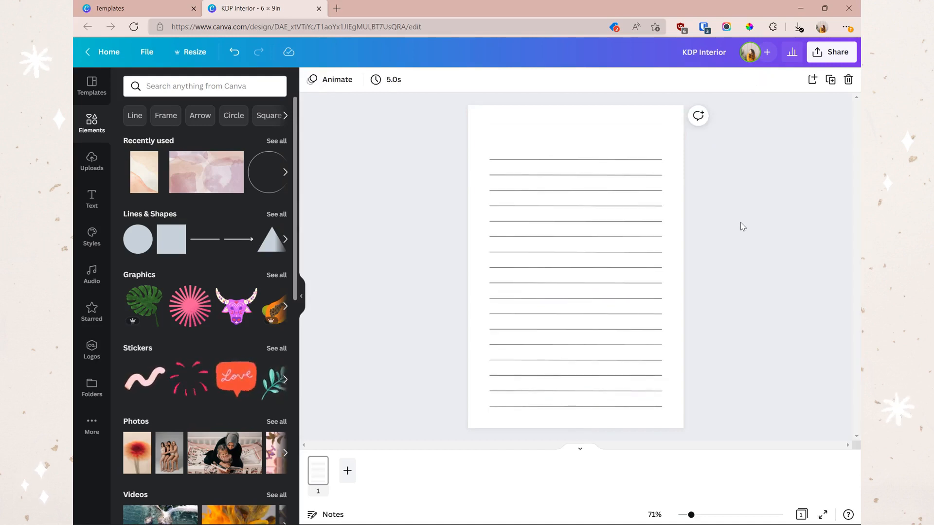
Add the "Happy BIRTHDAY" text combination to the page.
click(92, 204)
scroll(166, 419, down, 5)
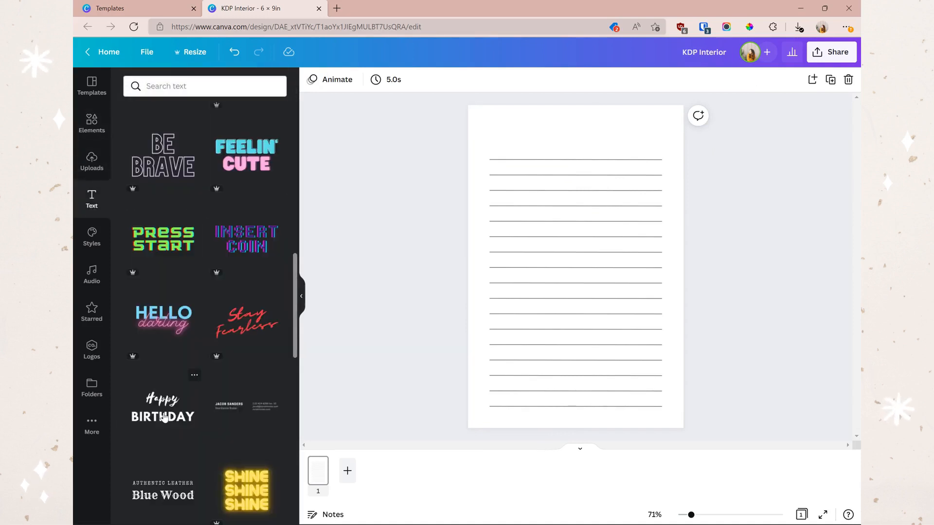
click(180, 401)
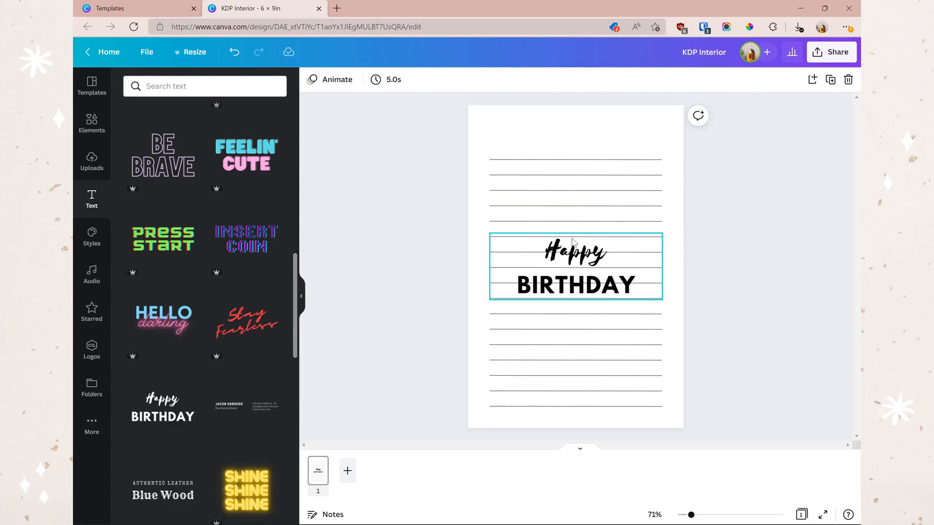
Ungroup the text combination and delete its "Happy" text.
click(618, 276)
click(817, 87)
click(614, 258)
right_click(615, 258)
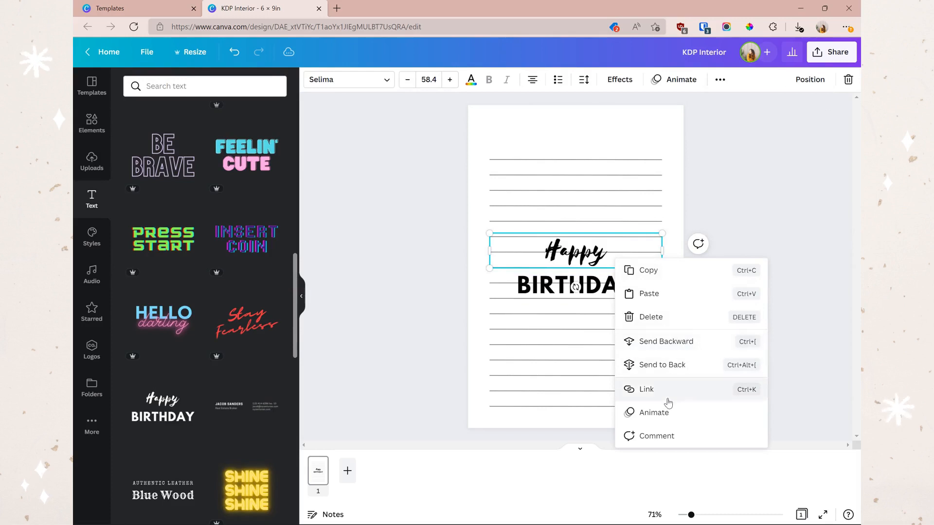
click(681, 341)
Move the "BIRTHDAY" text above the ruled lines and replace its wording with "MTWTFSS".
drag(617, 291, 617, 136)
double_click(598, 129)
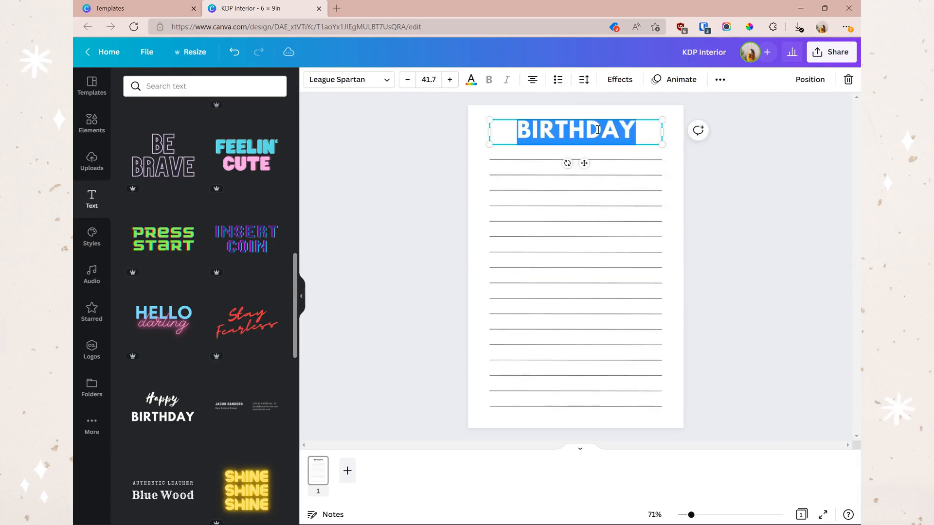
text(M)
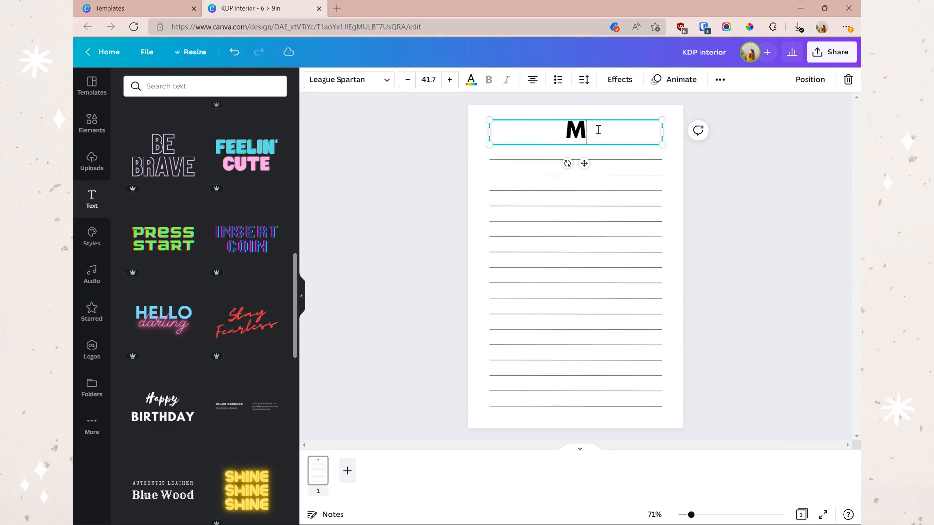
text(TWTFSS)
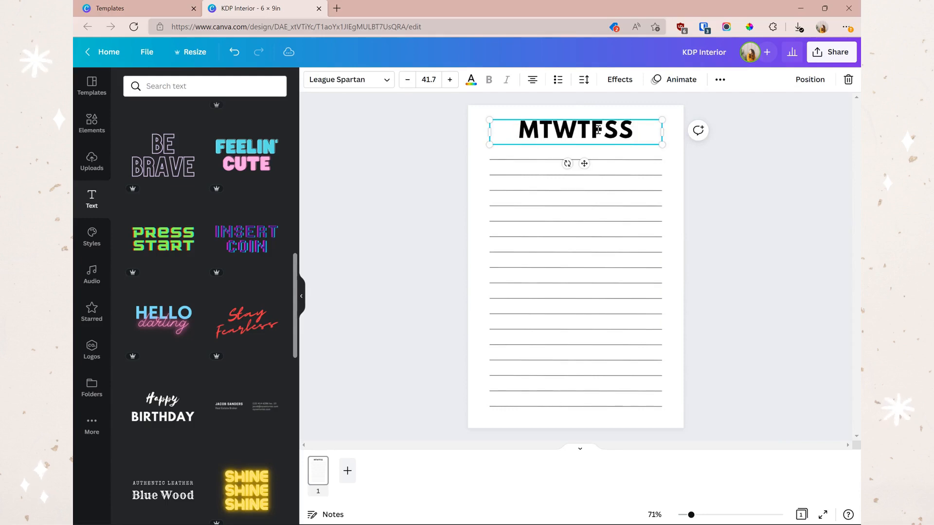
Set the weekday letters to font size 18 and widen their letter spacing.
click(434, 79)
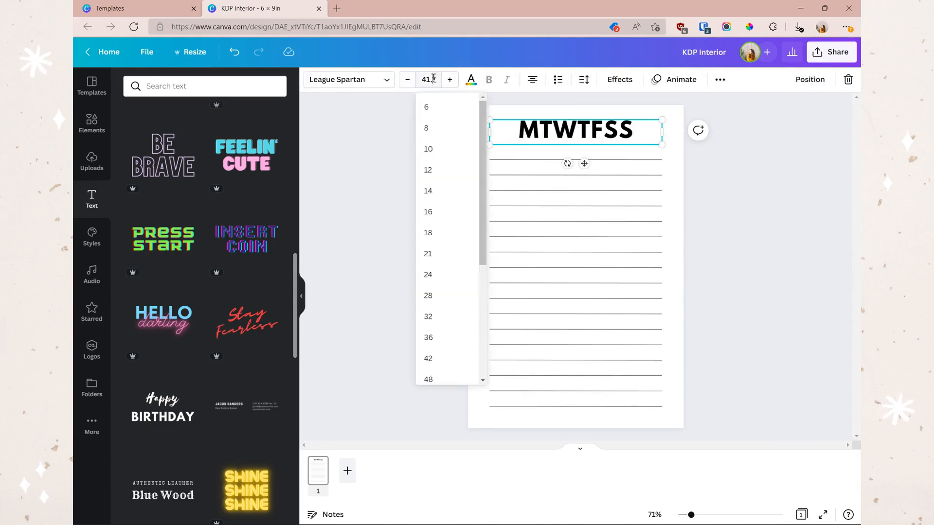
click(452, 234)
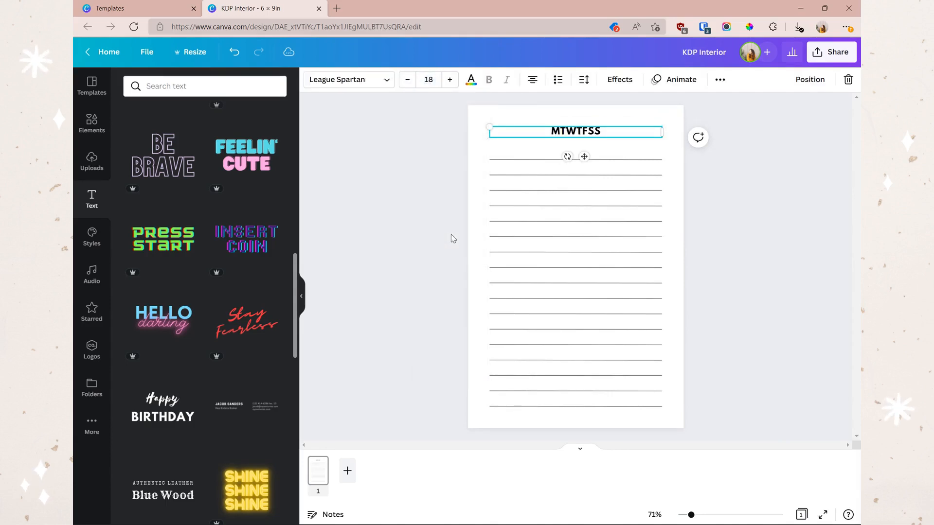
click(583, 79)
drag(619, 126, 691, 125)
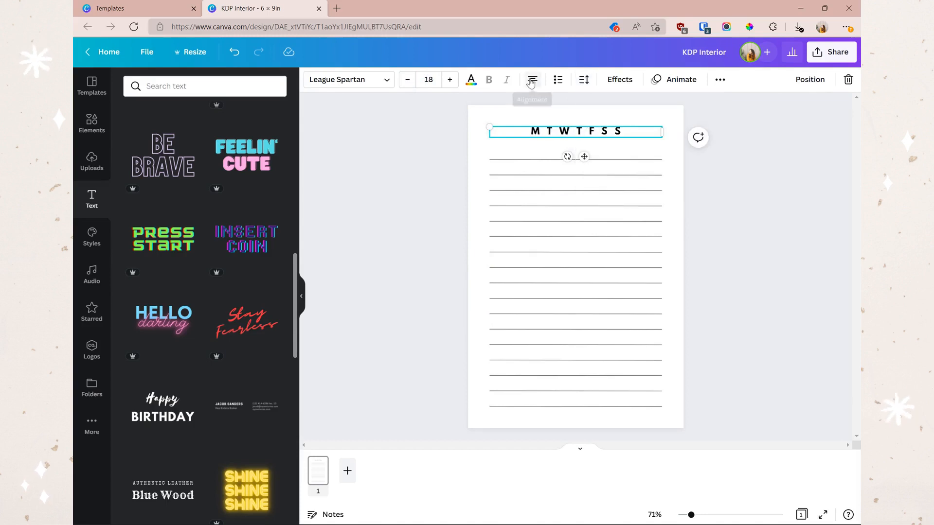
Right-align the weekday letters above the ruled lines and change their font to Arienne.
click(532, 84)
click(531, 83)
click(740, 206)
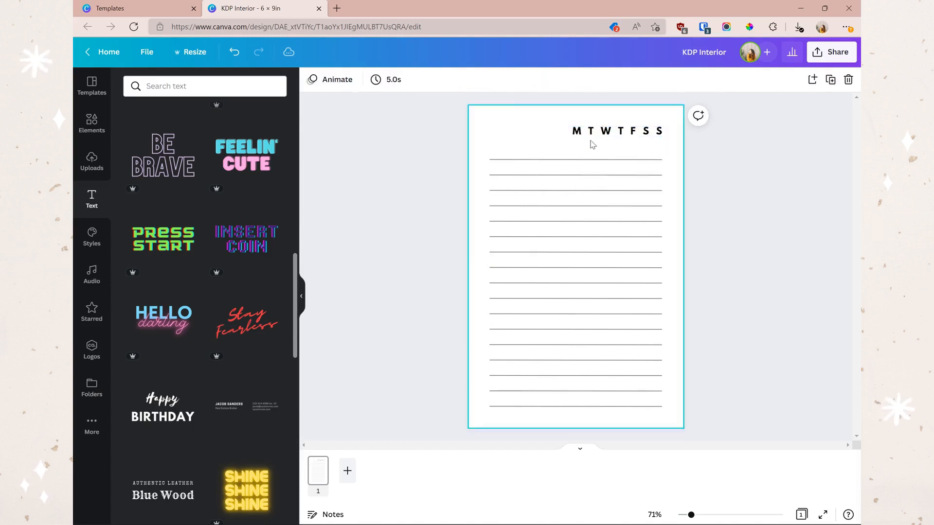
click(591, 134)
click(351, 78)
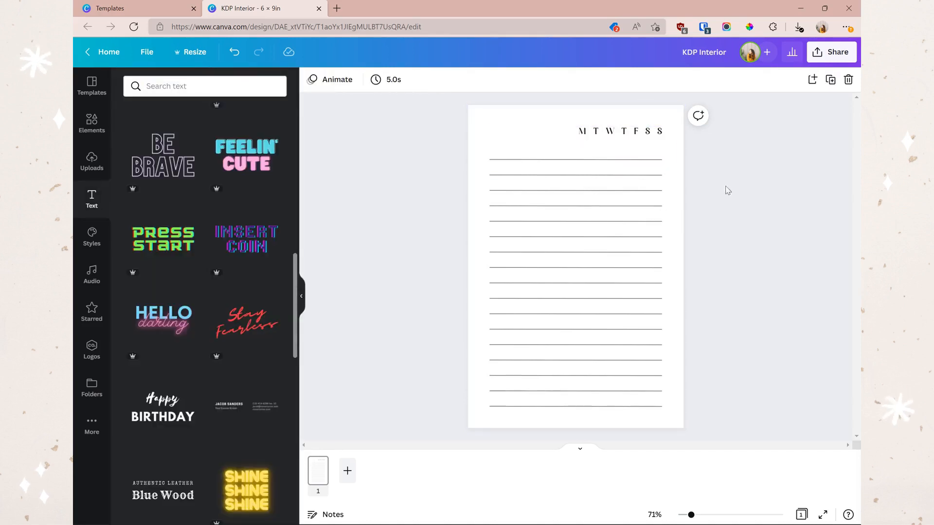
Duplicate the weekday letters text and replace the copy's wording with "//" as a date field.
click(600, 134)
key(ctrl+d)
double_click(628, 140)
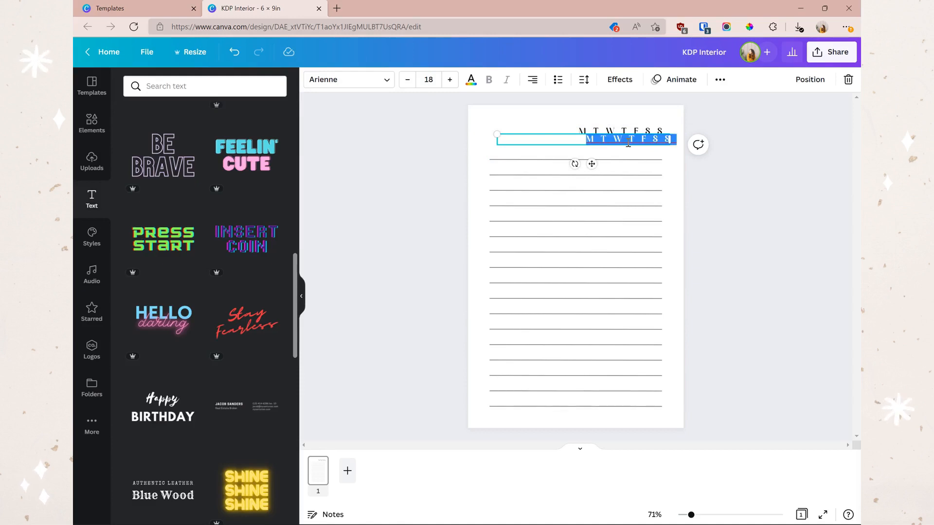
text(//)
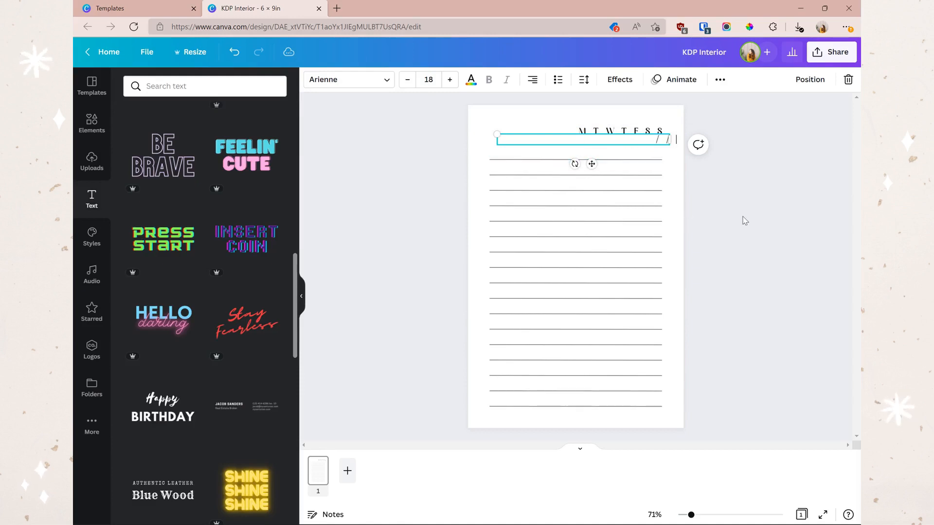
click(744, 222)
Left-align the date slashes and move them level with the weekday letters, at the start of the header row.
click(662, 143)
click(532, 79)
click(685, 198)
click(549, 141)
drag(549, 142, 541, 133)
click(707, 185)
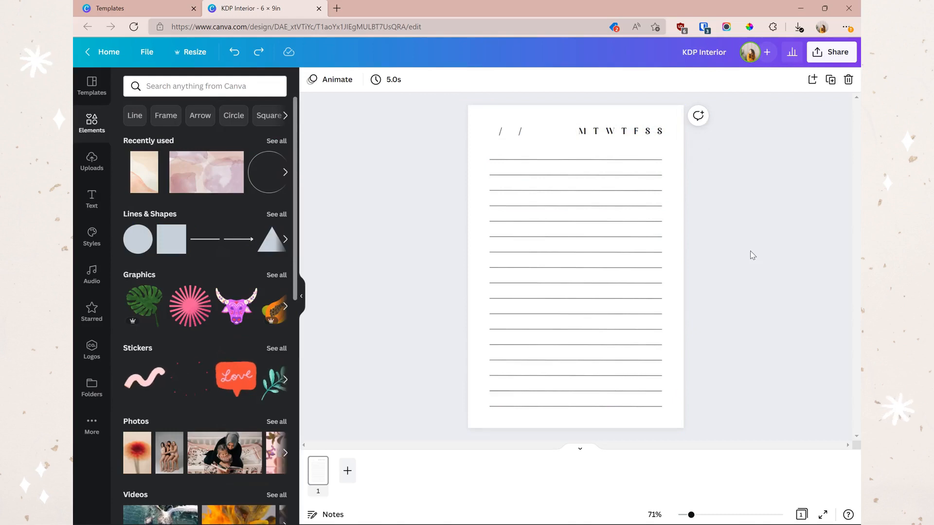
Search the elements for "tea" and add the steaming teacup outline graphic to the page.
click(200, 87)
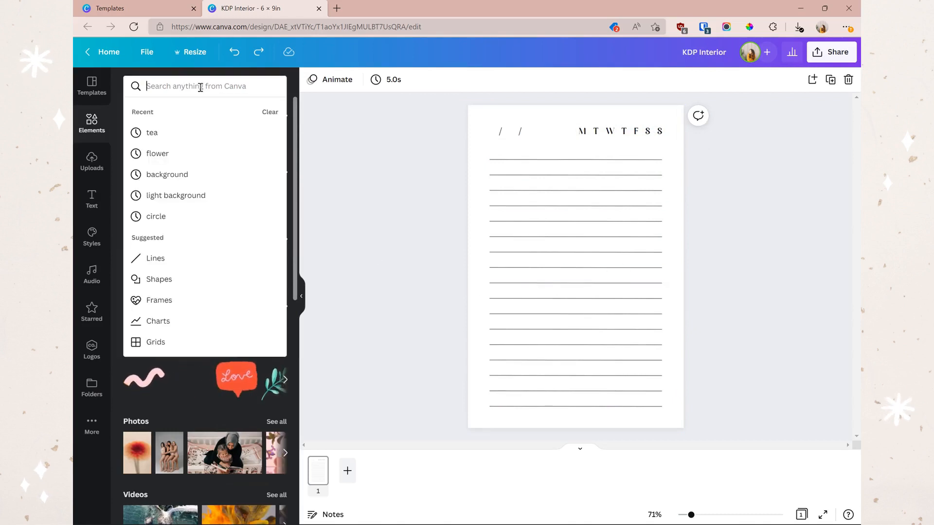
click(190, 138)
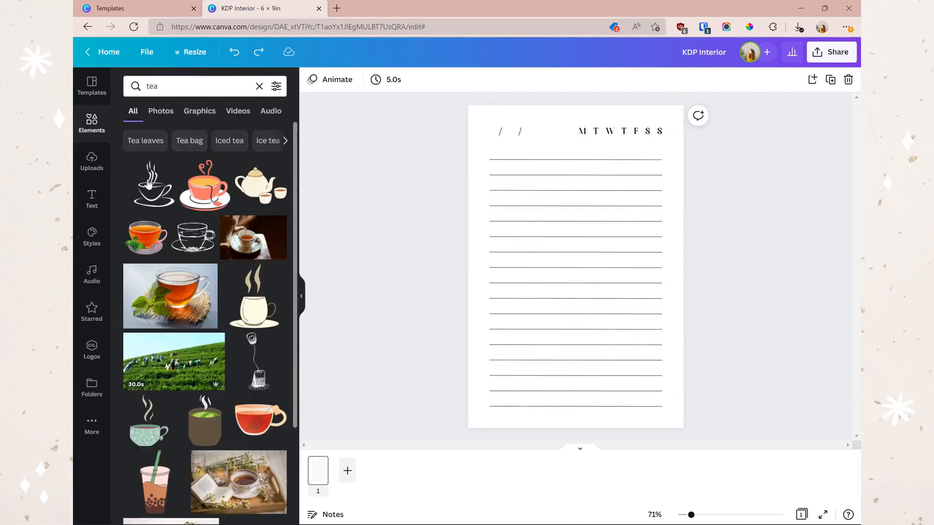
click(153, 183)
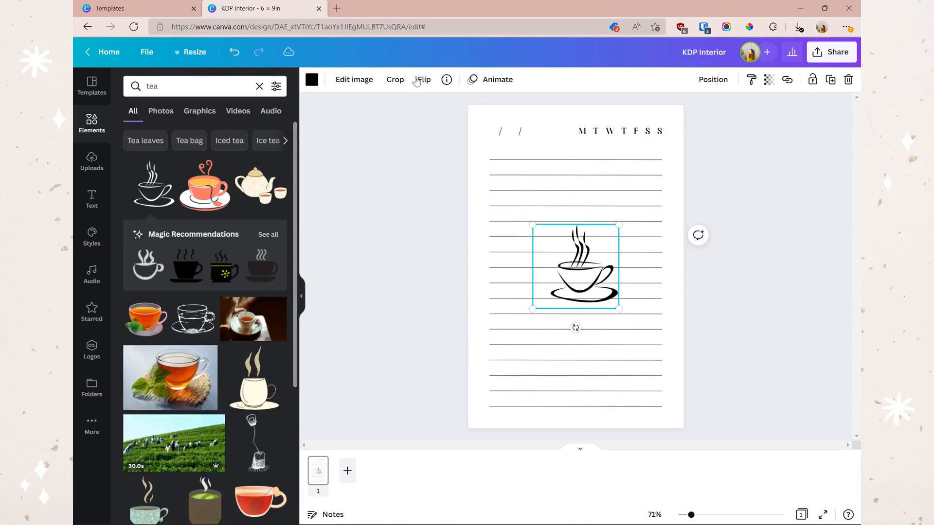
Recolor the teacup graphic dark gray and lower its opacity so it looks like a faint watermark.
click(312, 80)
click(247, 267)
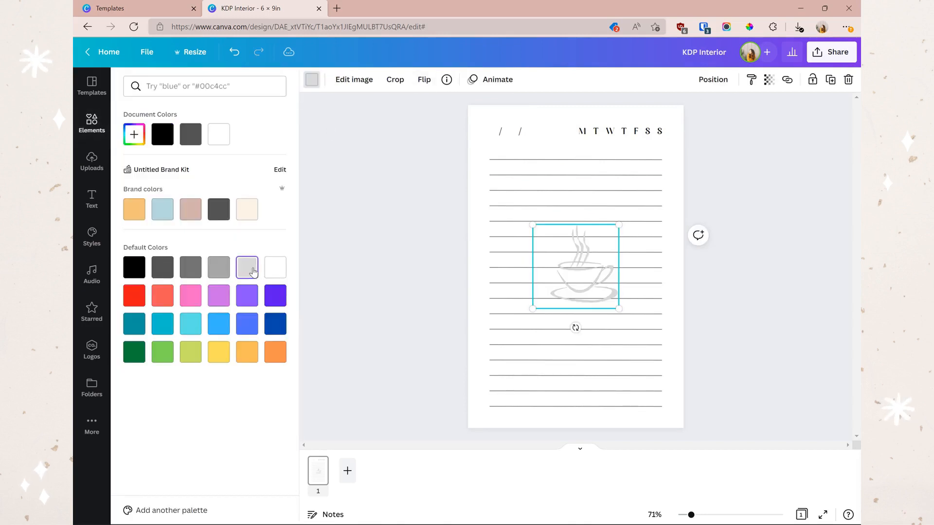
click(823, 345)
click(579, 272)
click(769, 79)
drag(765, 122, 712, 122)
Enlarge the teacup graphic and crop away the empty strip beside the cup's saucer.
drag(619, 308, 682, 369)
drag(539, 352, 508, 327)
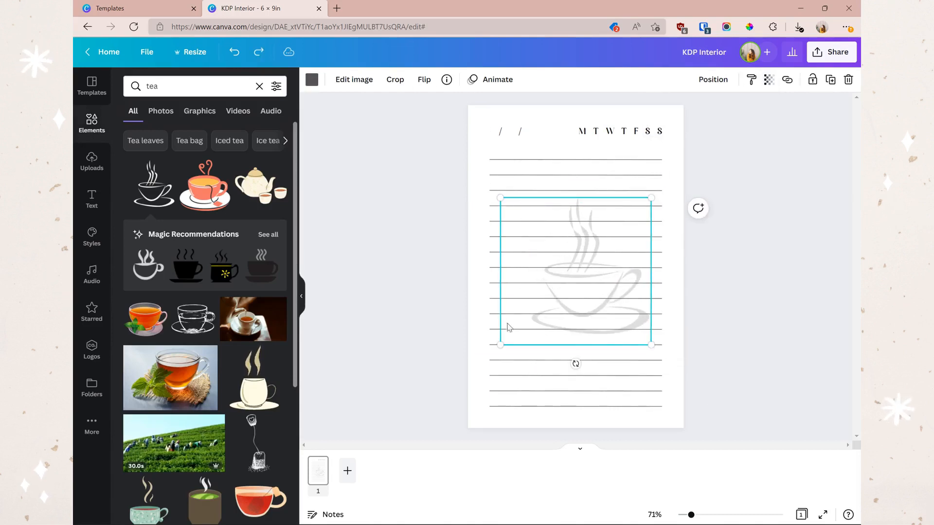
click(395, 81)
drag(517, 353, 532, 361)
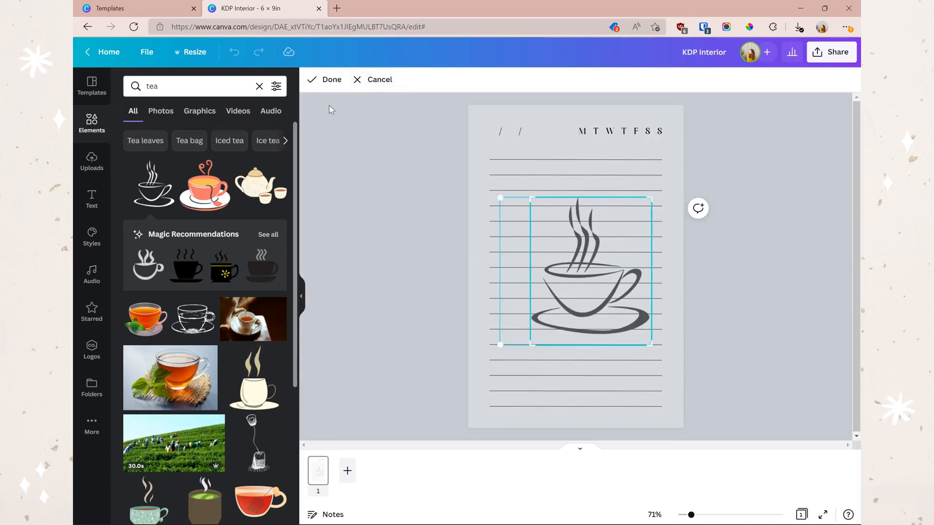
click(330, 80)
Enlarge and center the cropped teacup across the ruled lines, and send it to the back.
drag(624, 287, 602, 279)
drag(636, 344, 665, 380)
drag(617, 327, 602, 319)
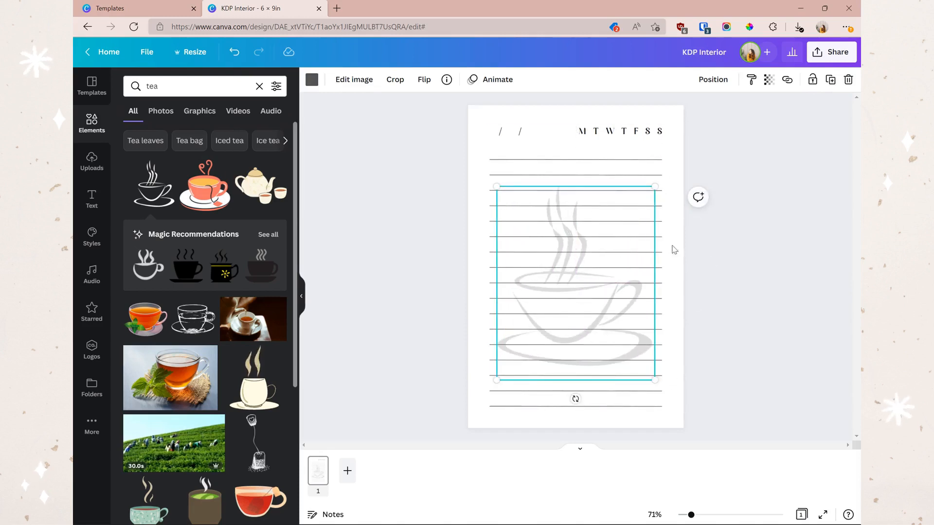
right_click(602, 307)
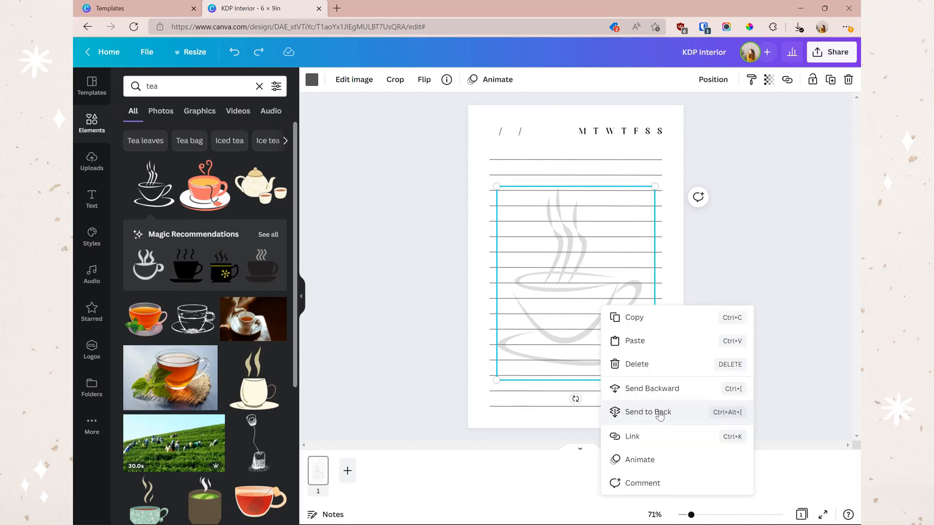
click(652, 413)
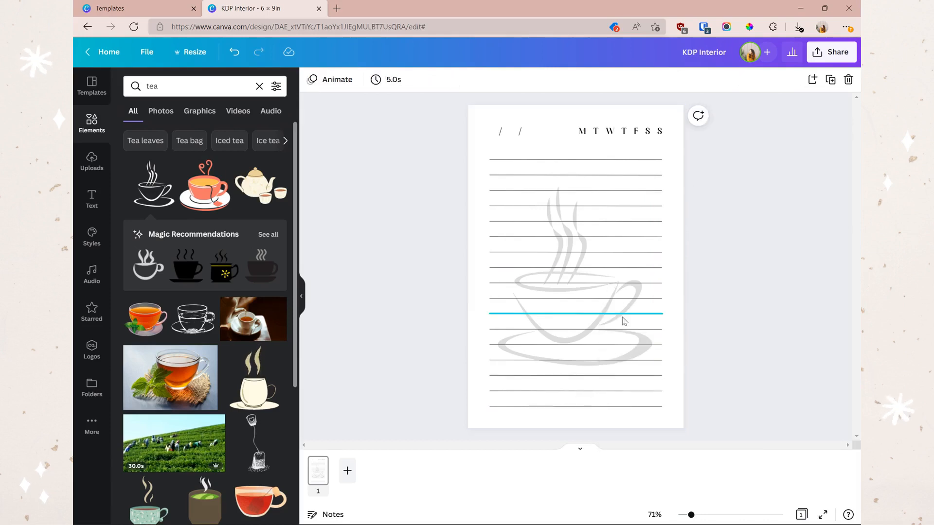
Add a blank page and move it ahead of the ruled teacup page.
click(347, 471)
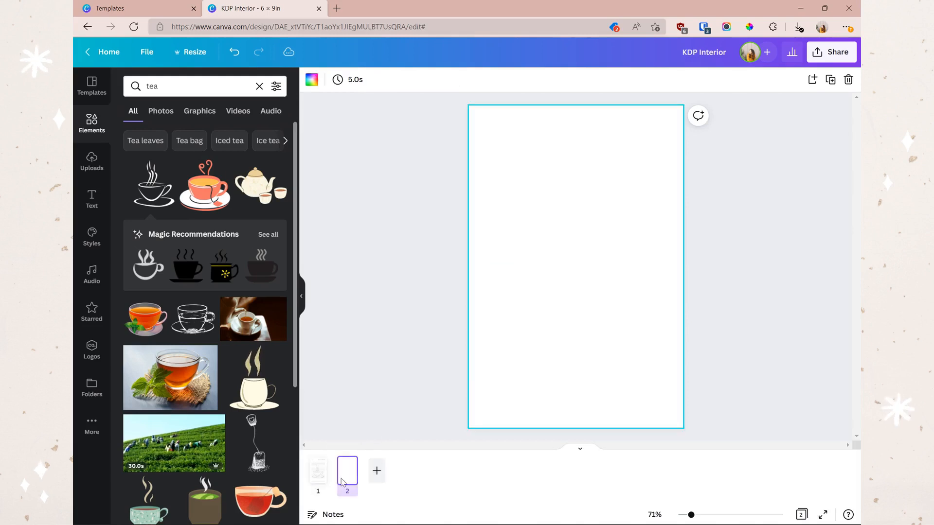
drag(348, 482, 321, 484)
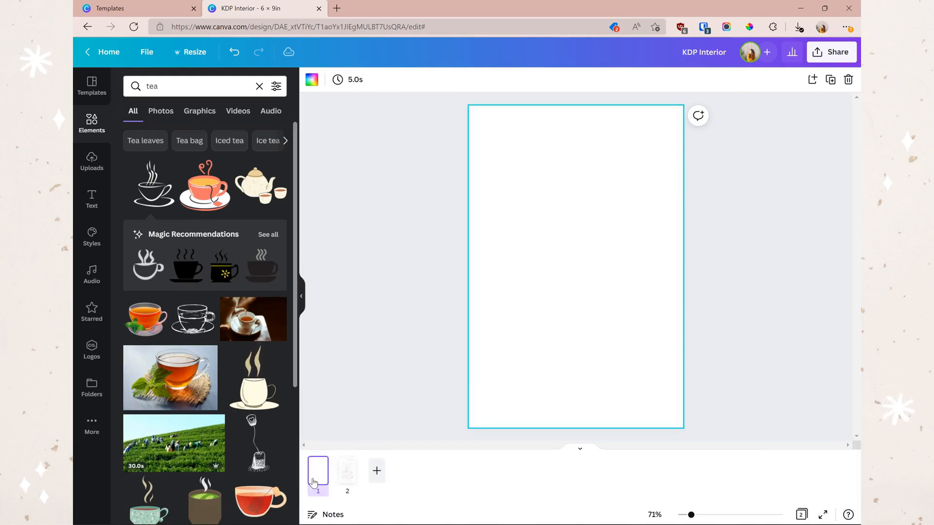
Add the tea bag illustration to the blank first page and paste a copy of the ruled page's header text there.
click(347, 470)
click(637, 132)
key(ctrl+c)
click(318, 471)
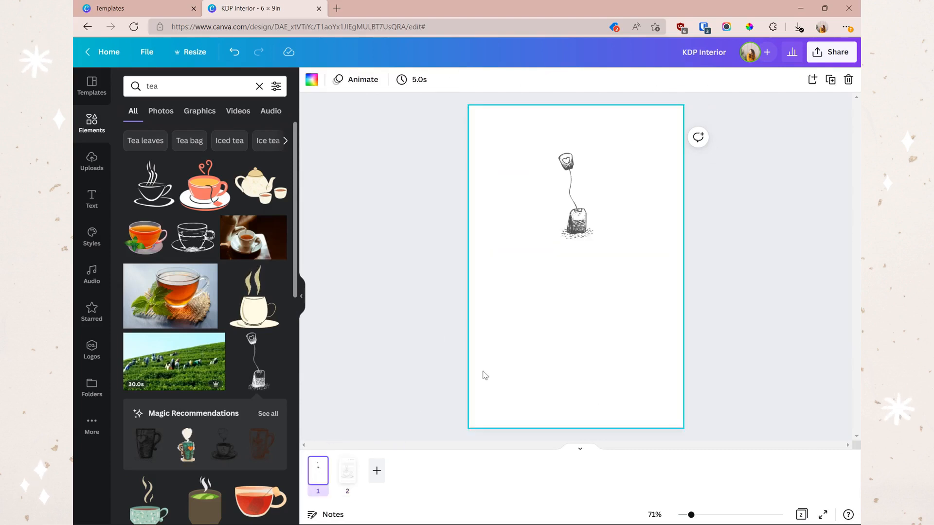
key(ctrl+v)
Replace the pasted text with "THIS BOOK BELONGS TO" and place it centered on one line below the tea bag illustration.
double_click(579, 132)
text(T)
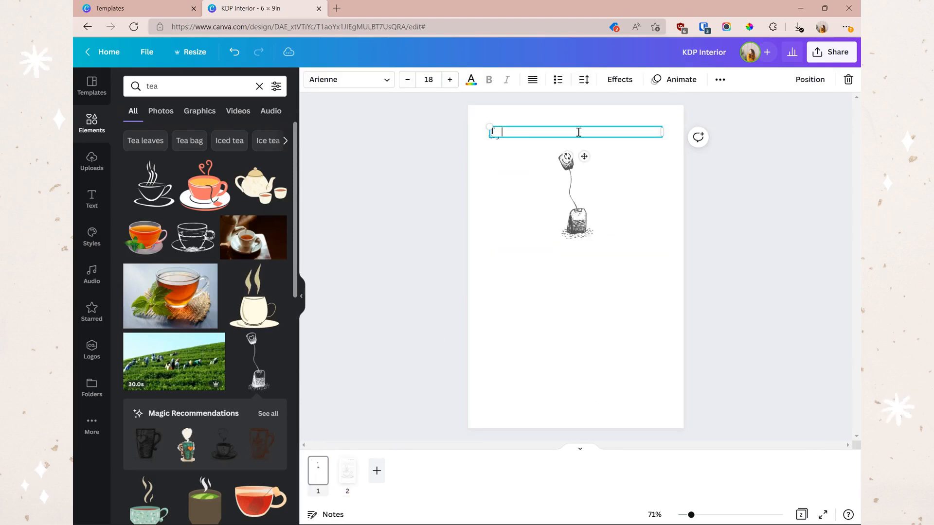
text(HIS BOOK BELONGS)
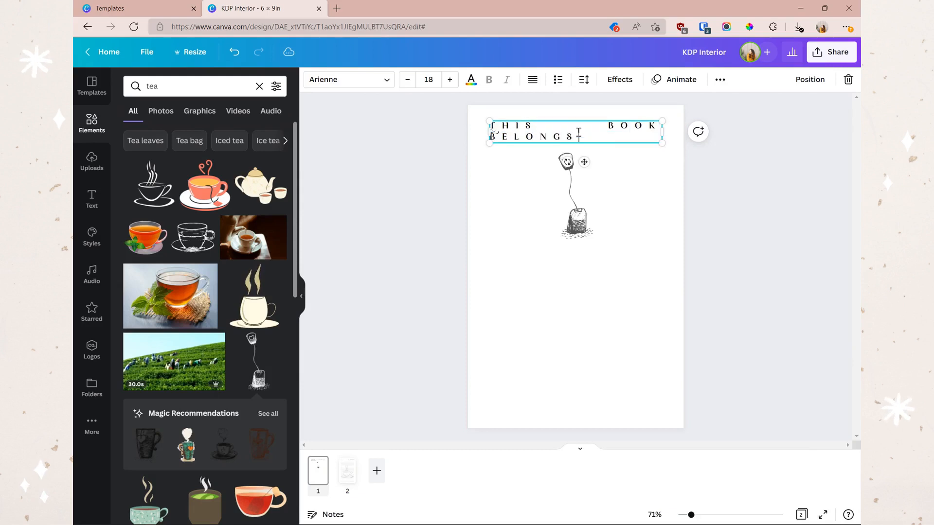
drag(584, 161, 575, 318)
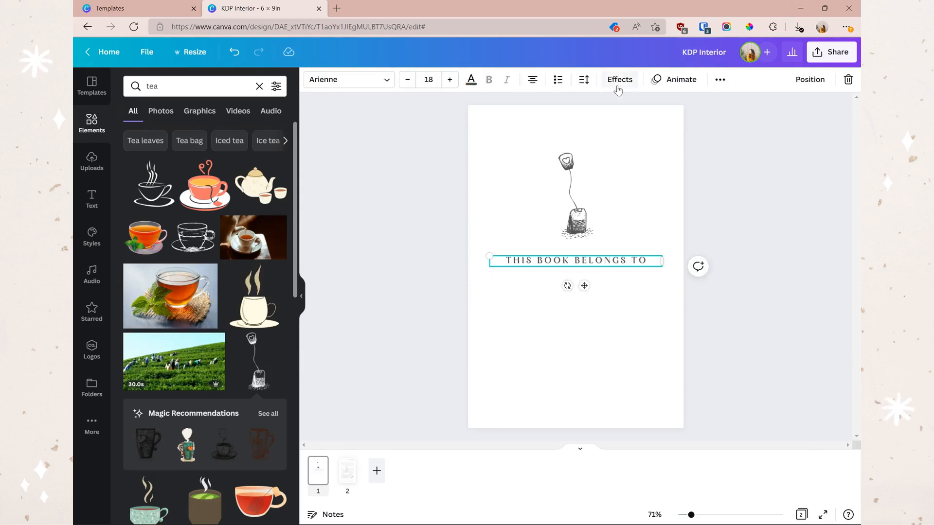
Apply the Curve effect to the "THIS BOOK BELONGS TO" text and reduce it to a gentle upward arch.
click(618, 85)
click(202, 374)
drag(246, 436, 211, 436)
Copy a ruled line from page 2 to page 1 and place two shortened lines below the curved text.
click(348, 486)
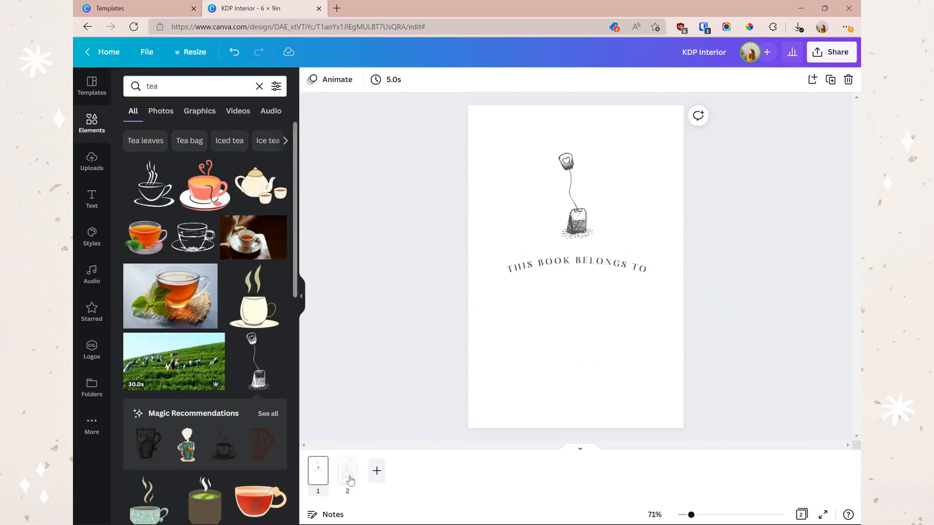
click(626, 206)
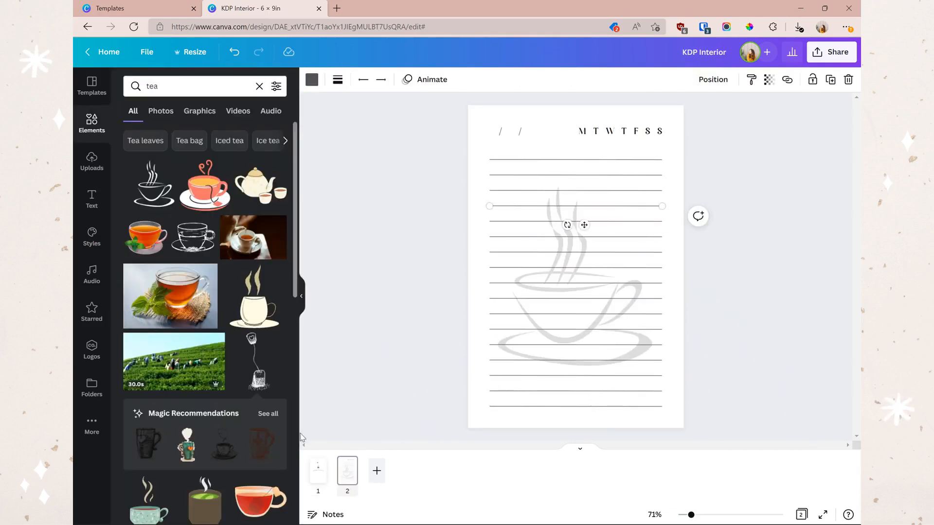
click(318, 470)
click(659, 204)
click(635, 227)
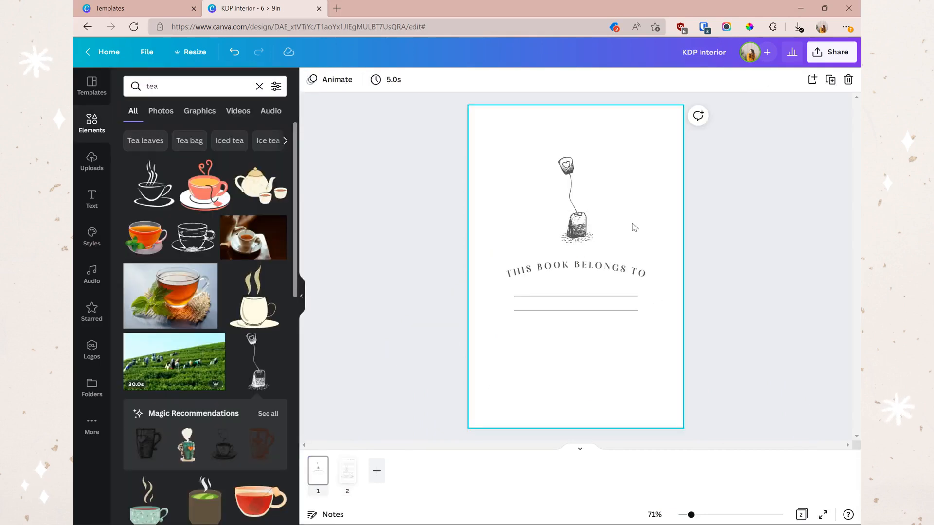
click(782, 291)
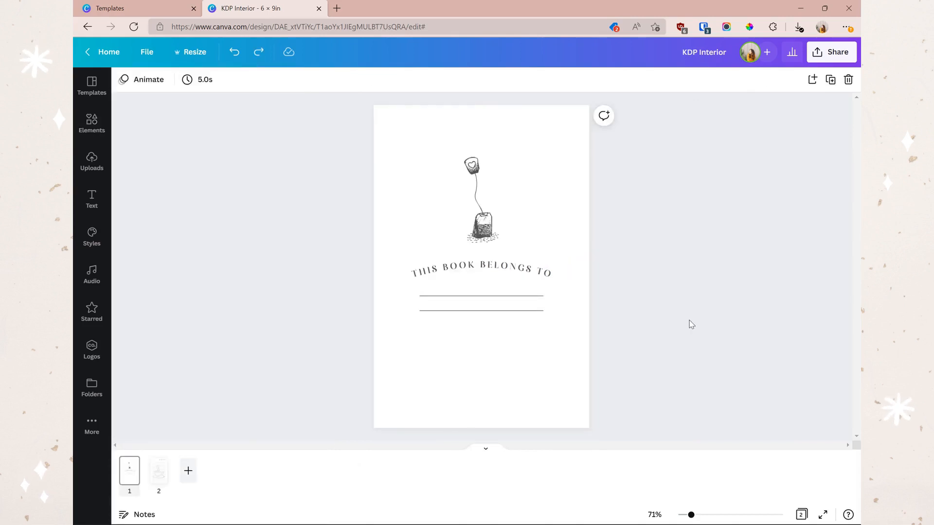
click(129, 472)
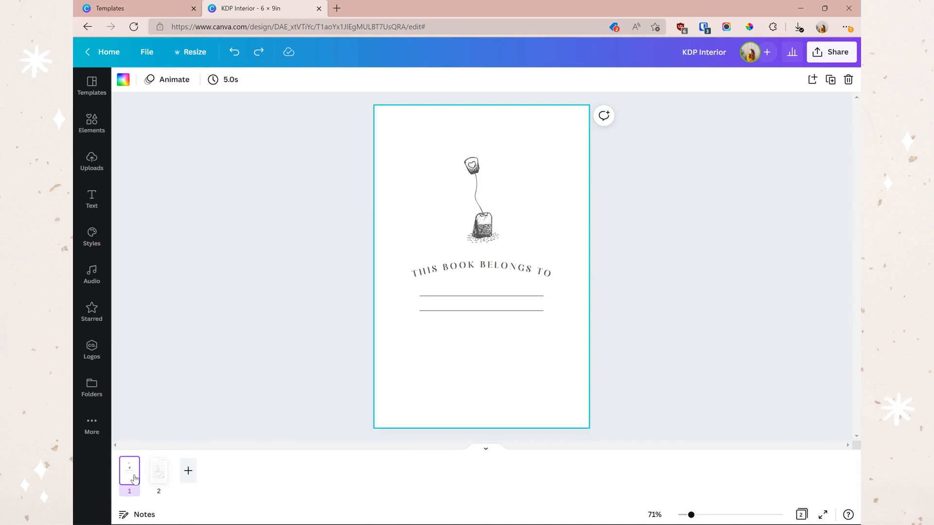
click(157, 478)
click(136, 481)
Show all pages in grid view and duplicate the ruled teacup page until it fills pages 2 to 11.
click(156, 479)
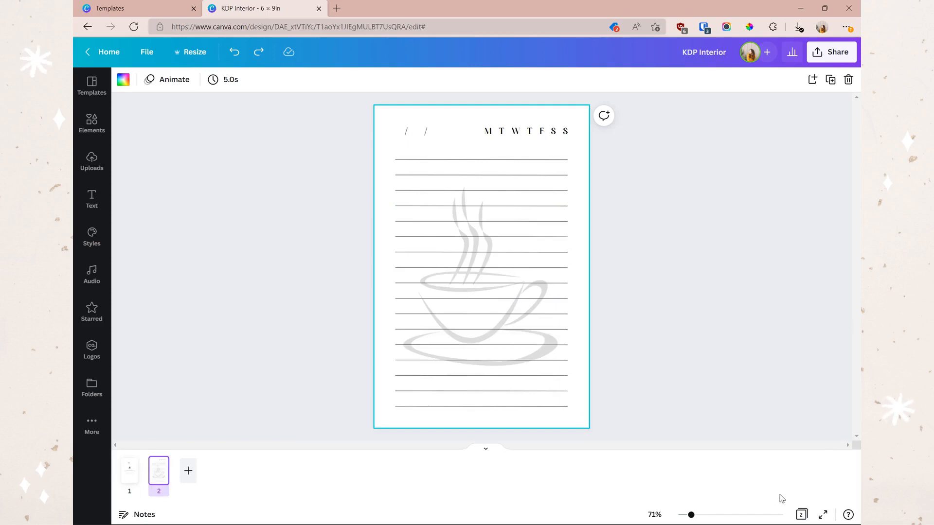
click(800, 514)
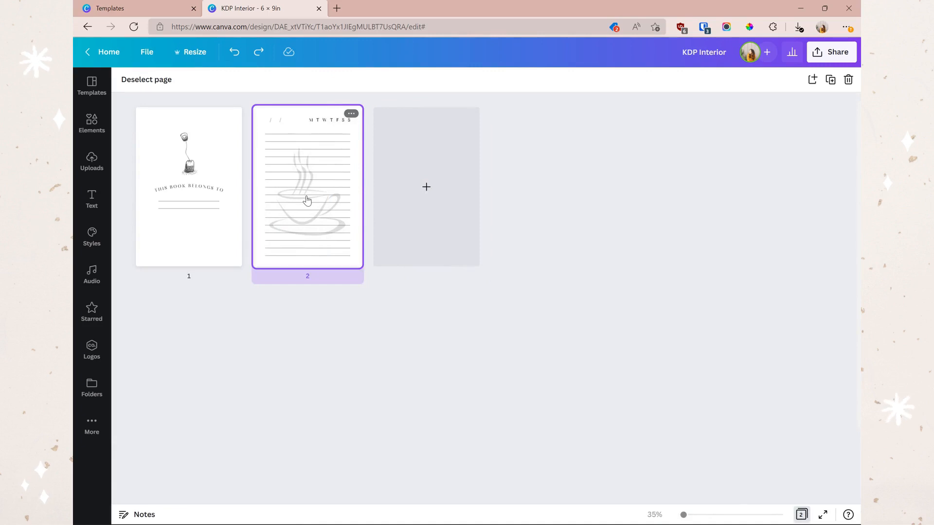
key(ctrl+d)
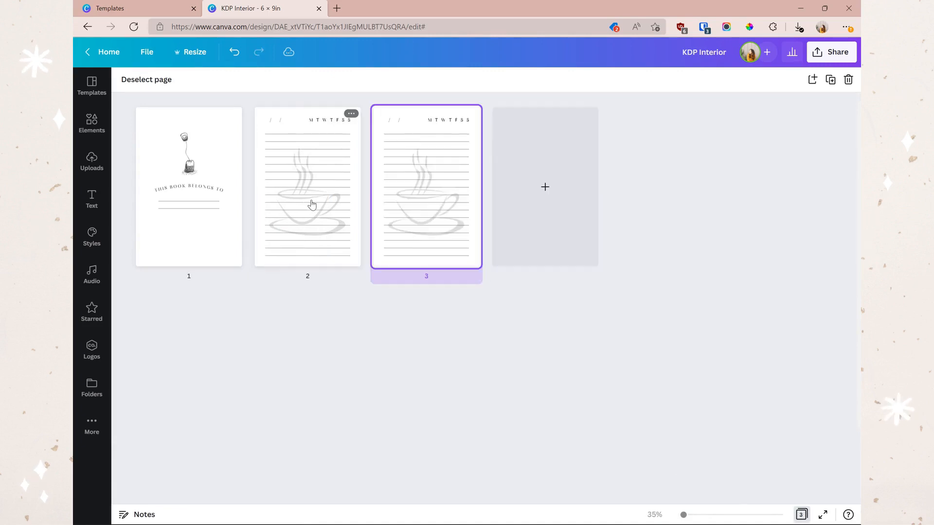
key(ctrl+d)
key(ctrl+d)
key(ctrl+d)
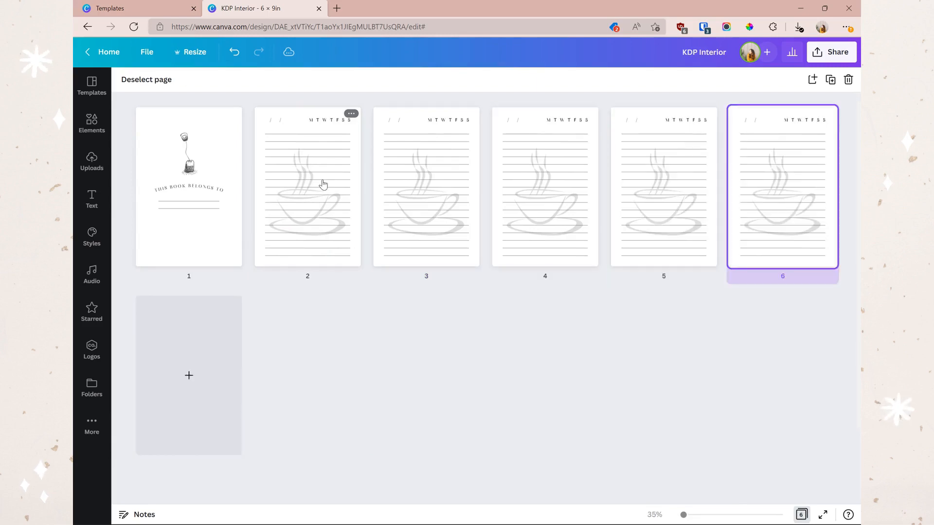
key(ctrl+d)
key(ctrl+d)
key(ctrl+d)
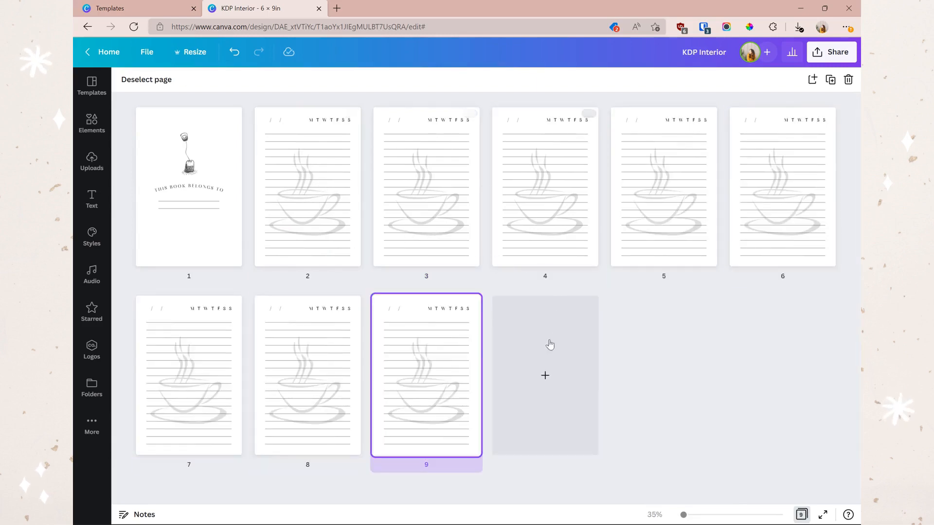
key(ctrl+d)
key(ctrl+d)
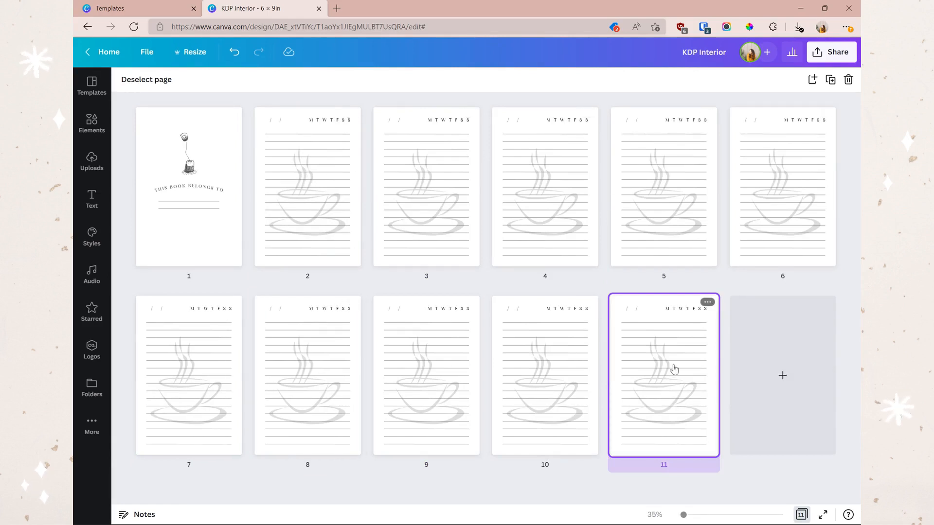
Select pages 2 to 11 and duplicate the ten-page set repeatedly until the journal has 101 pages.
click(295, 171)
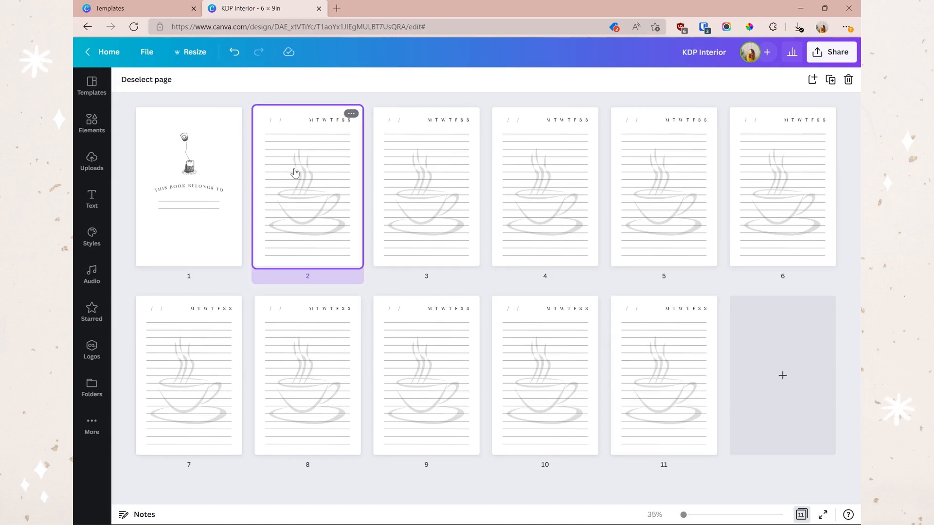
shift+click(648, 347)
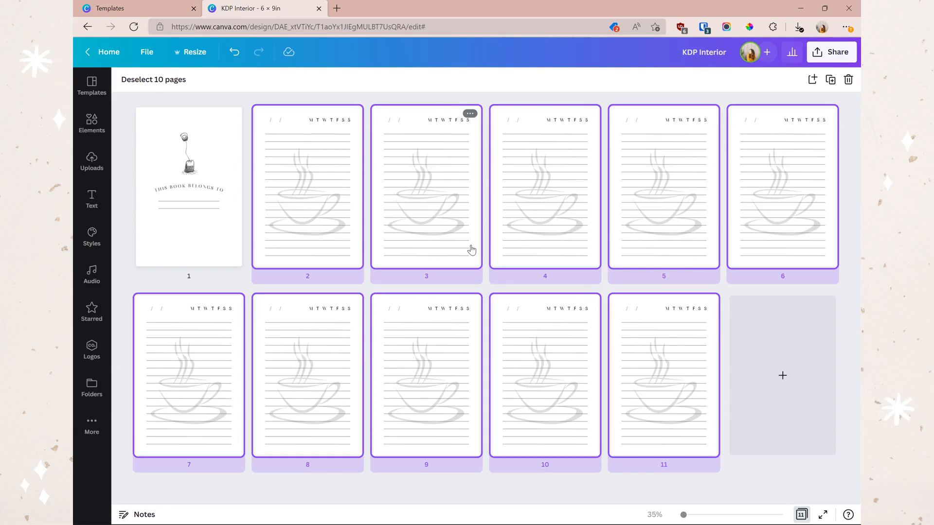
key(ctrl+d)
key(ctrl+d)
key(ctrl+d)
key(ctrl+d)
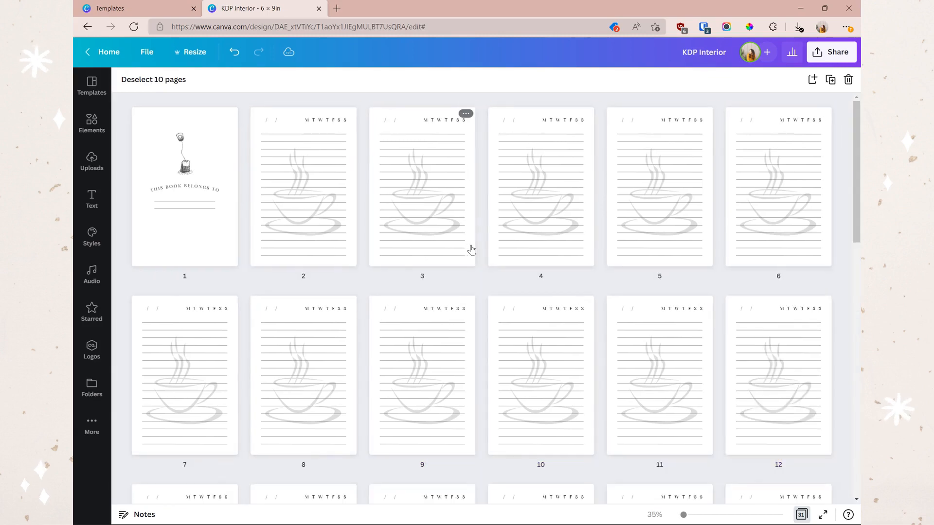
scroll(554, 282, down, 20)
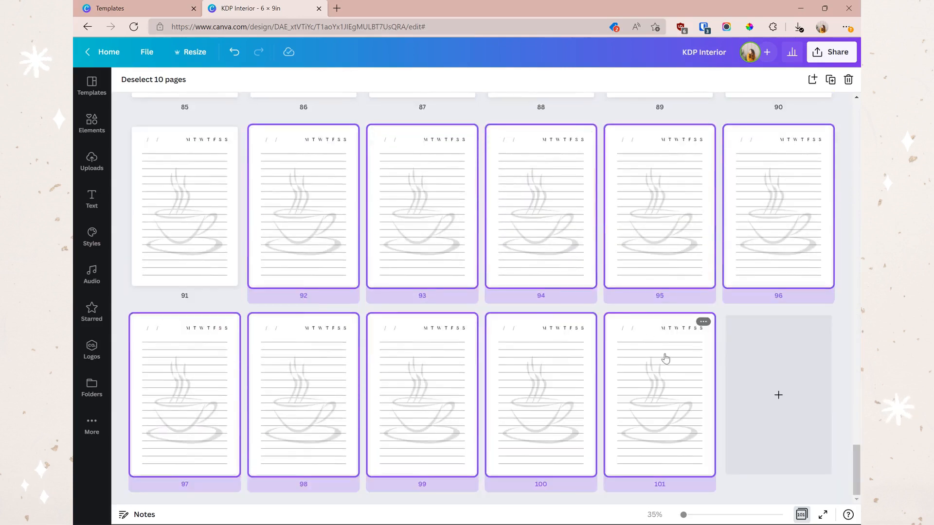
Delete page 101, the last ruled teacup page, from the journal.
click(663, 368)
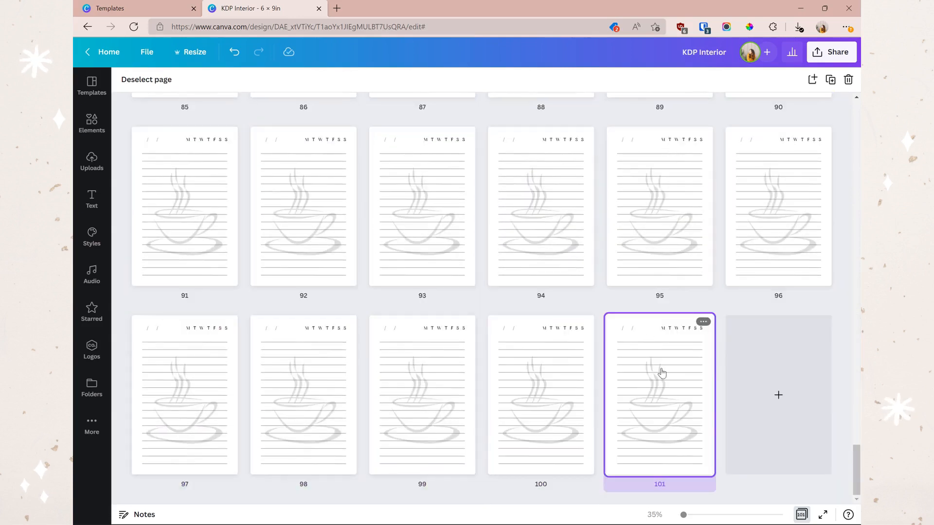
right_click(661, 372)
click(695, 426)
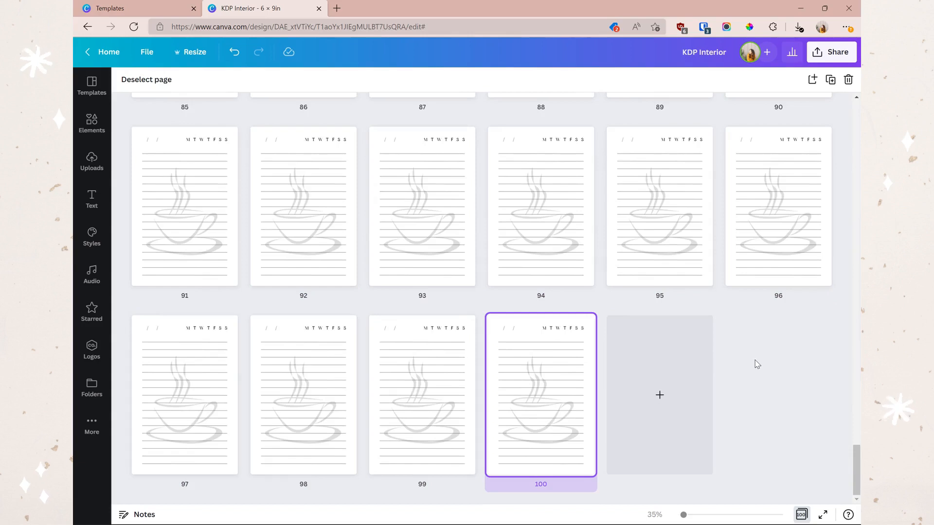
Download all 100 pages as a PDF Print file with the RGB color space.
click(823, 46)
click(704, 305)
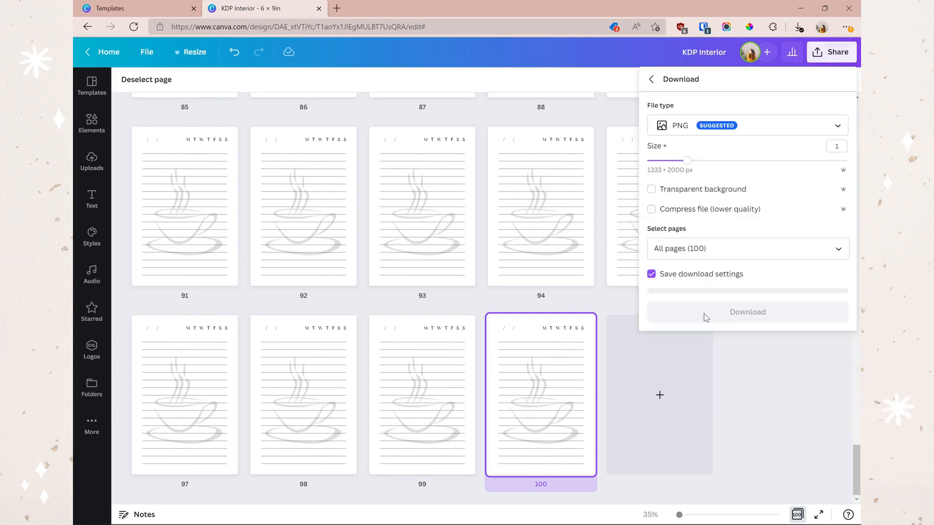
click(717, 125)
click(708, 230)
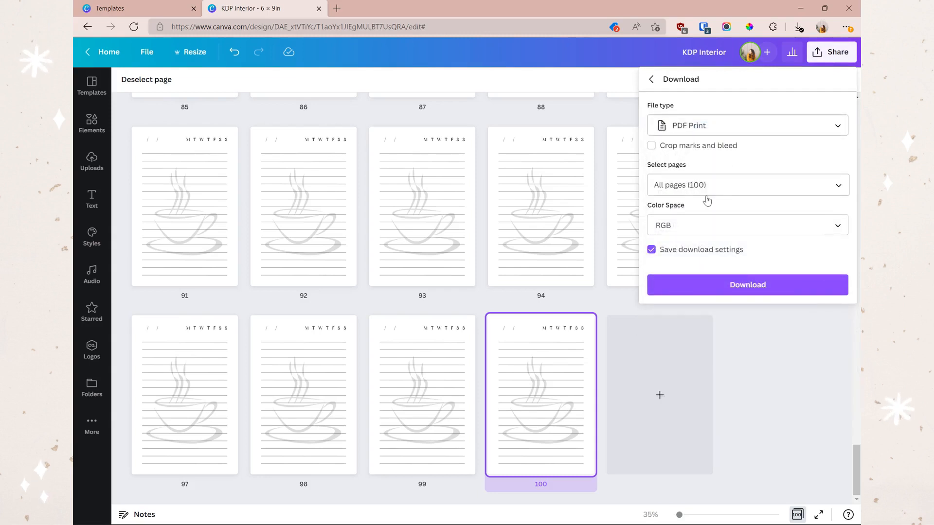
click(700, 224)
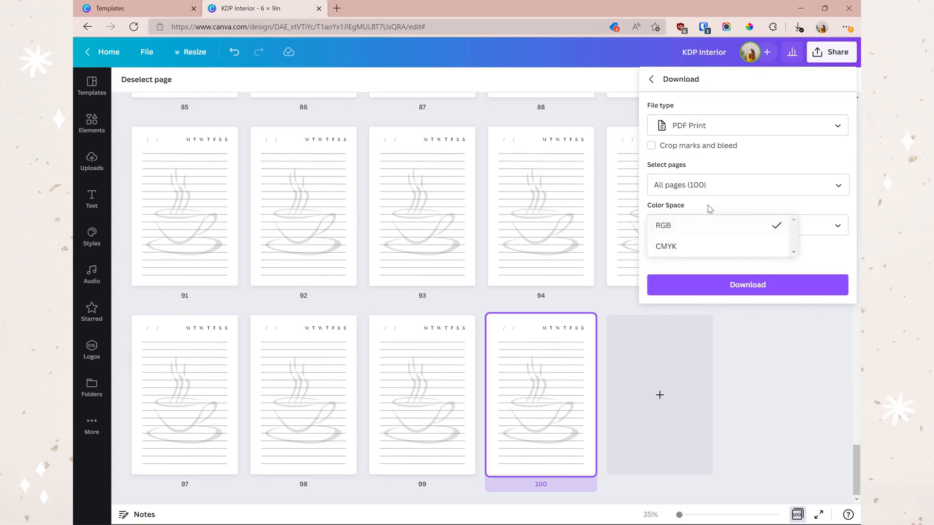
click(718, 209)
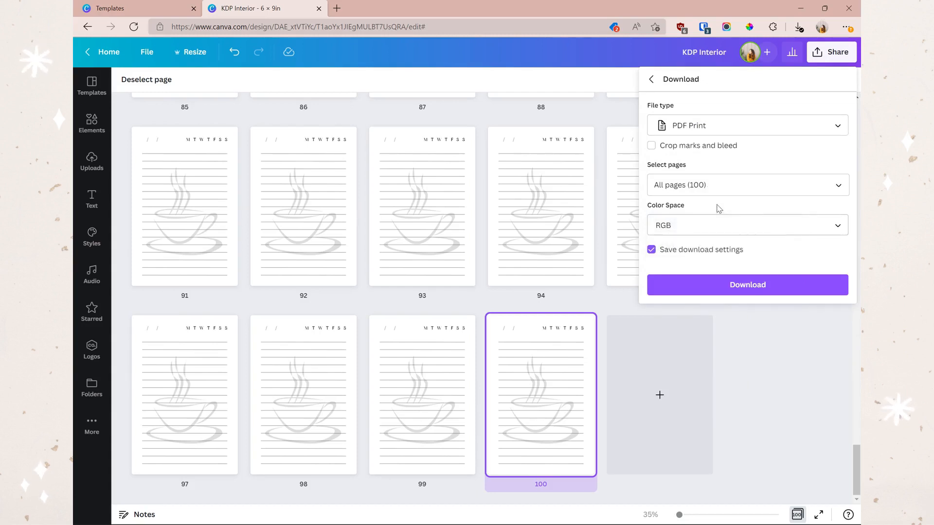
click(726, 284)
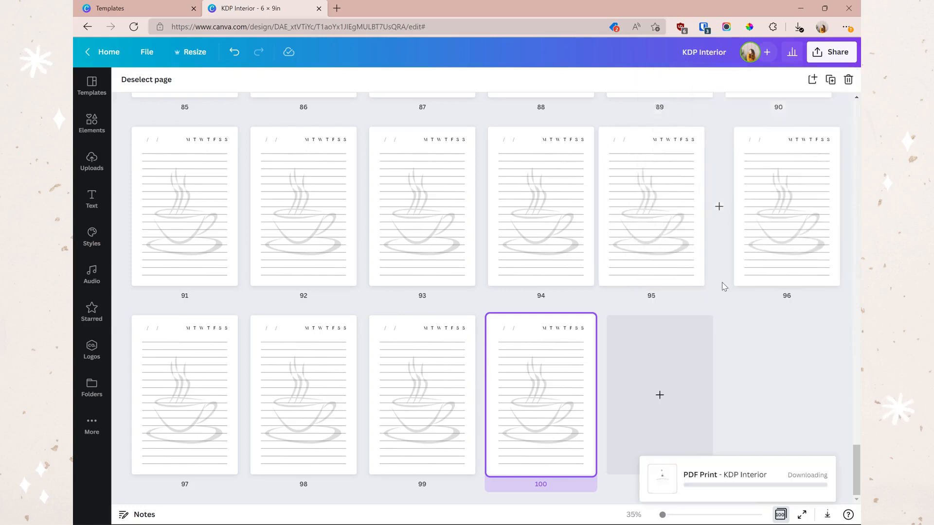
Replace the "This book belongs to" page with an extra ruled page at the end and download the design as a second PDF.
click(556, 357)
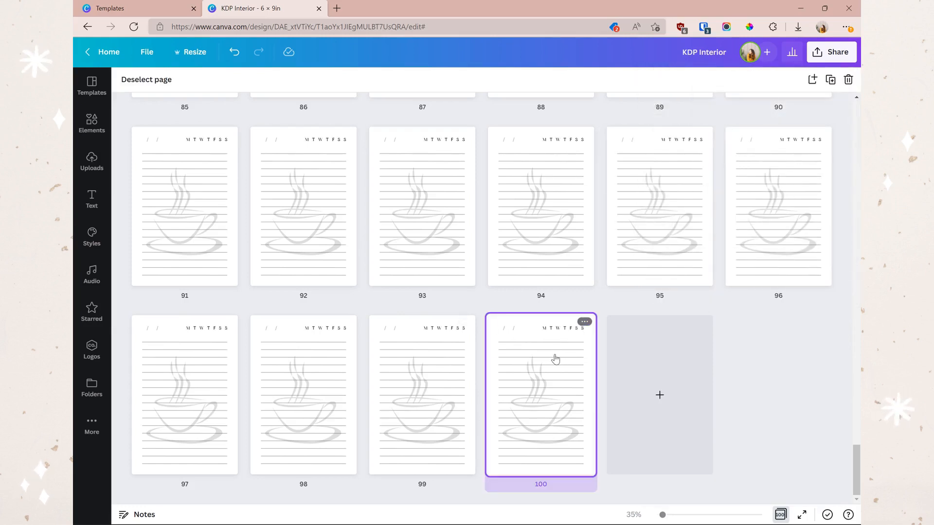
key(ctrl+d)
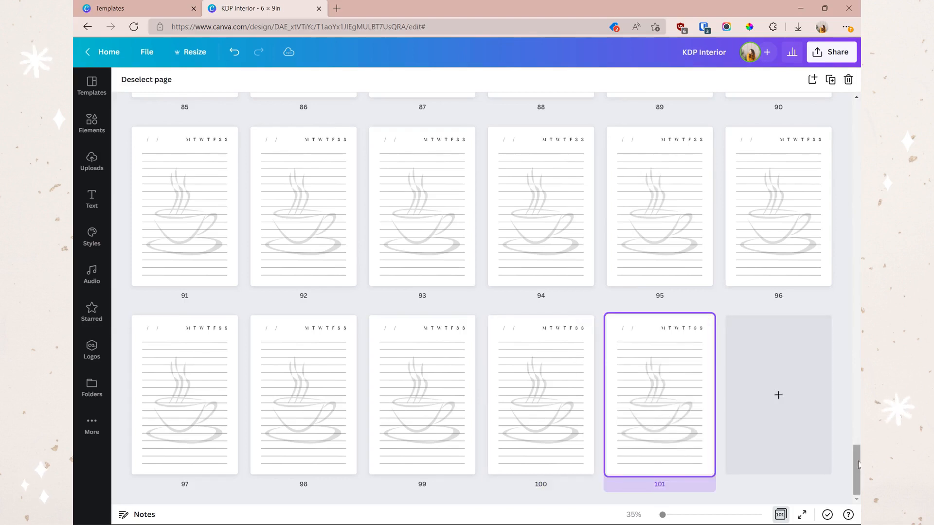
drag(857, 467, 857, 122)
right_click(217, 209)
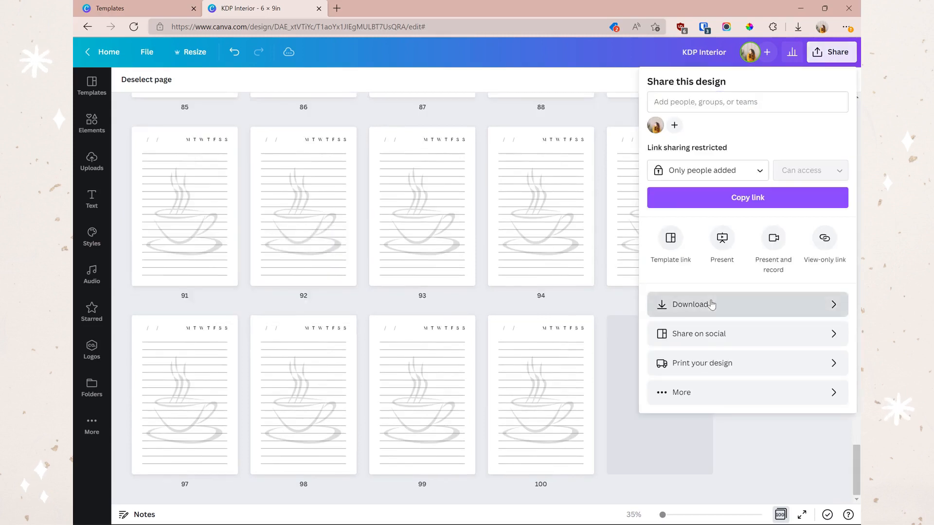
click(671, 302)
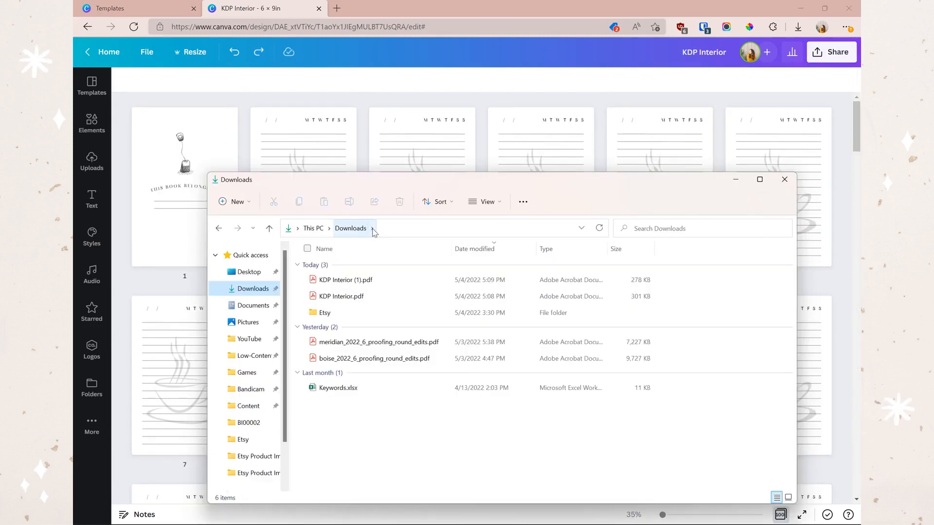
Open KDP Interior.pdf and KDP Interior (1).pdf from the Downloads folder in Acrobat Reader and check their pages.
double_click(387, 296)
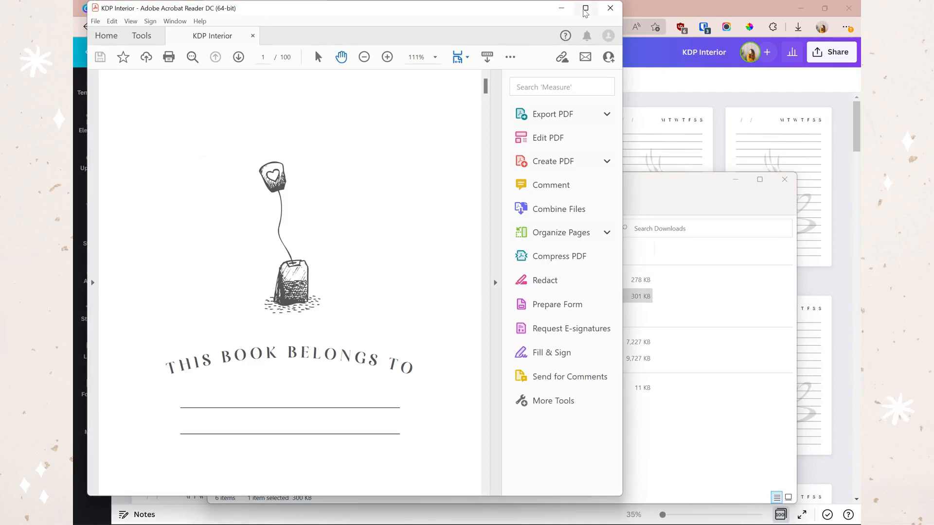
click(585, 8)
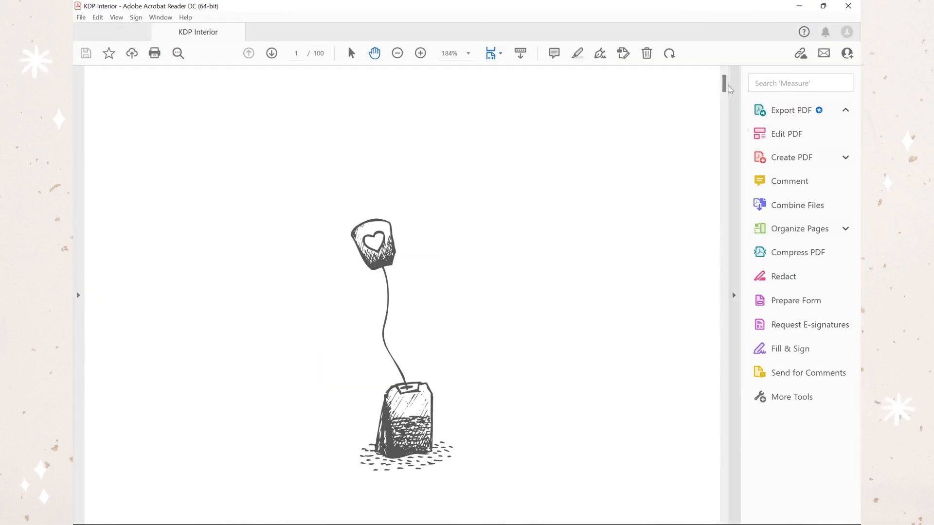
drag(726, 88, 725, 360)
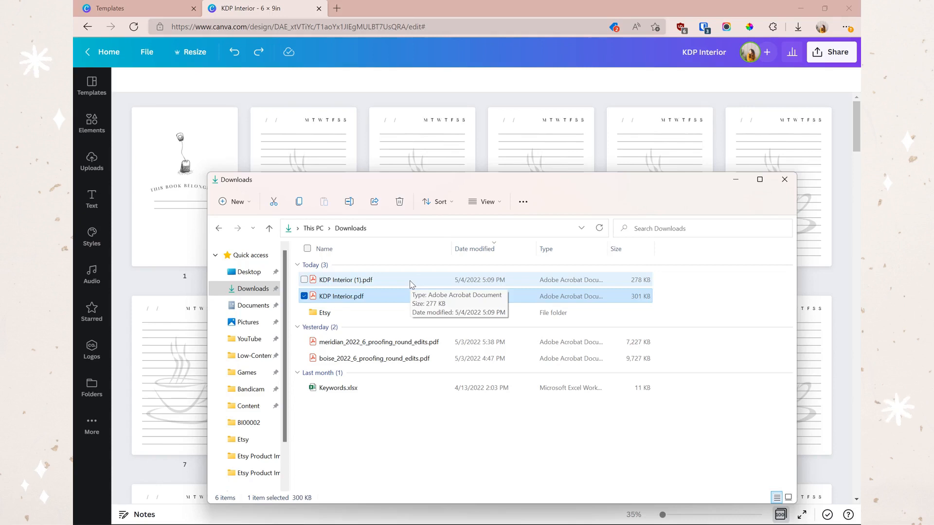
double_click(410, 281)
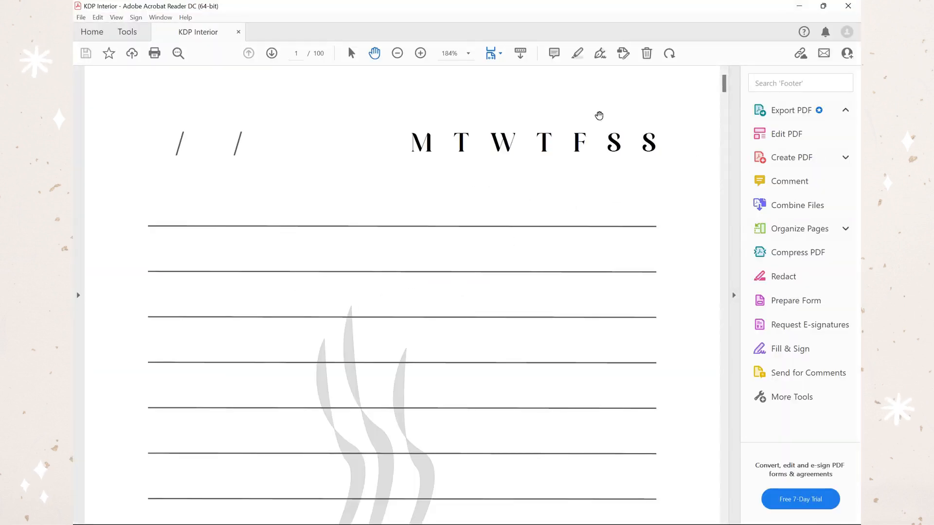
click(848, 5)
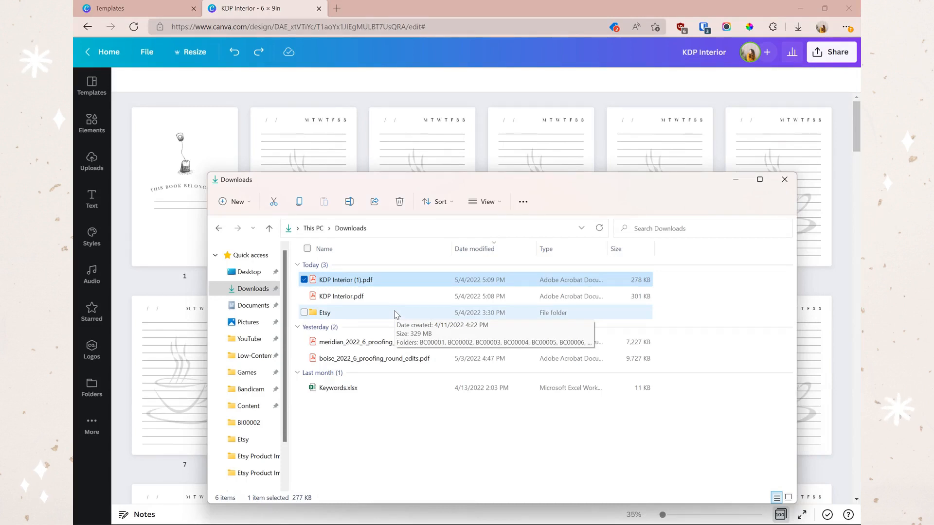
Search the web for "online pdf merger" in a new tab and open Smallpdf's Merge PDF tool.
click(336, 8)
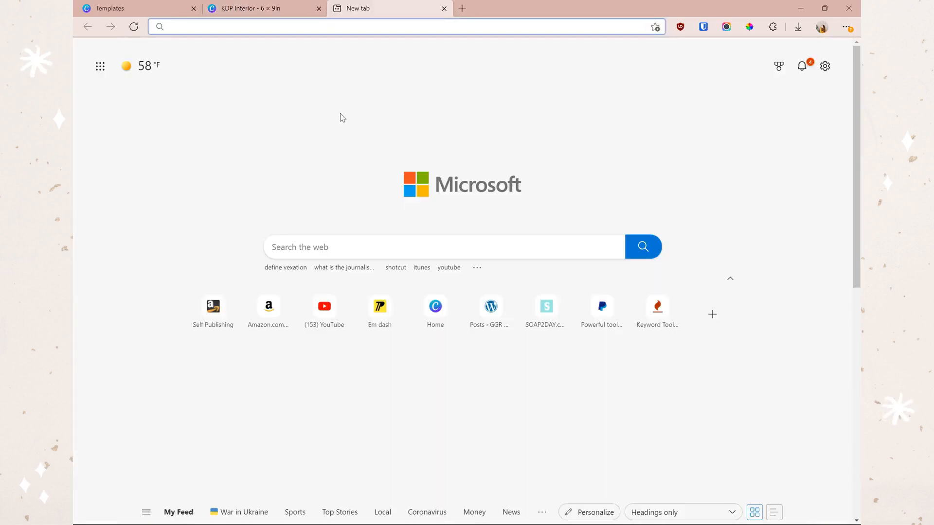
text(online pdf)
click(339, 112)
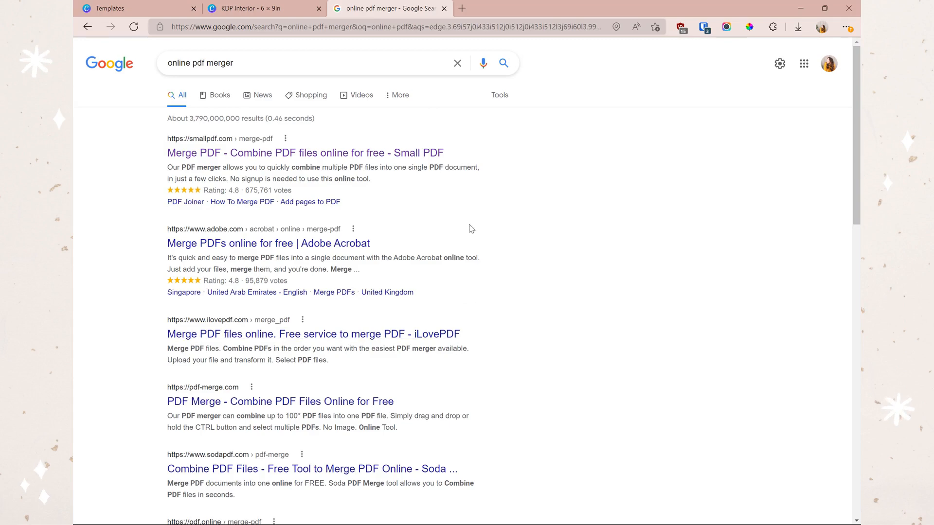
click(366, 155)
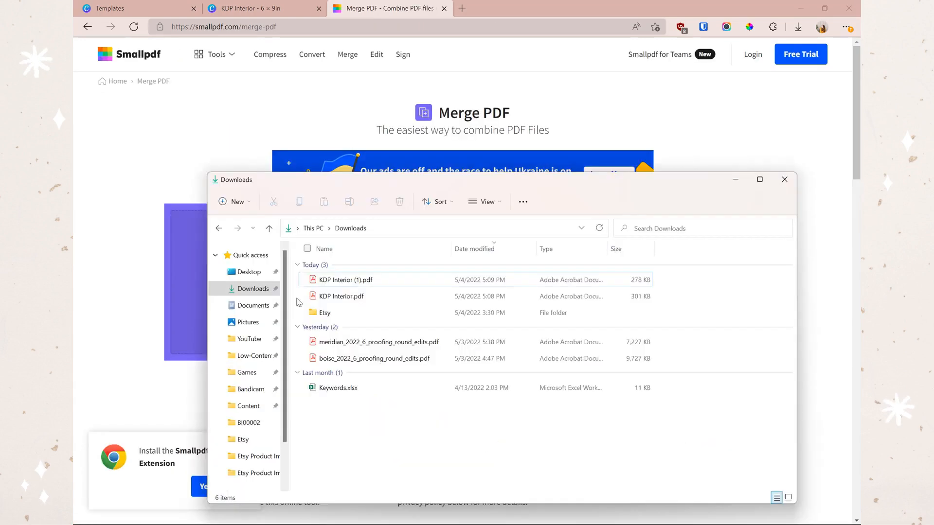
Add KDP Interior.pdf and KDP Interior (1).pdf to the merge tool and place KDP Interior.pdf first.
drag(298, 305, 171, 276)
click(441, 267)
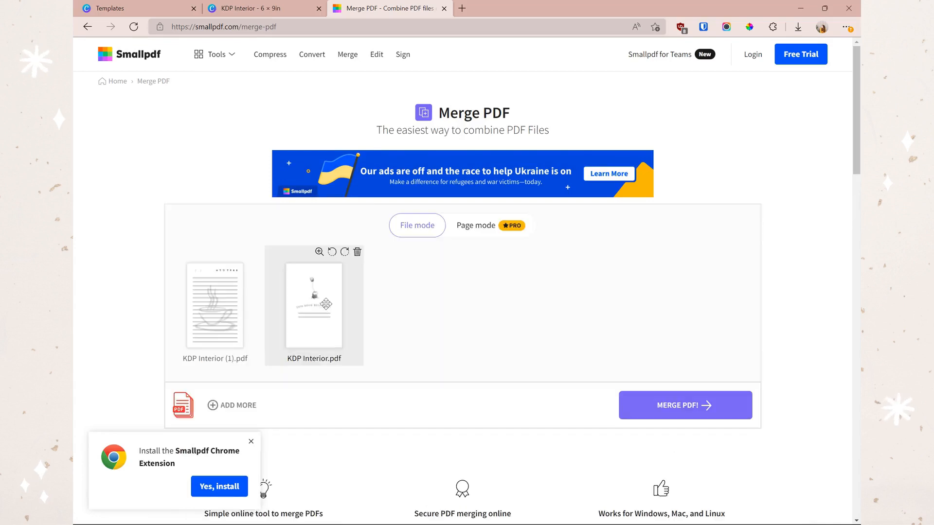
drag(298, 336, 214, 306)
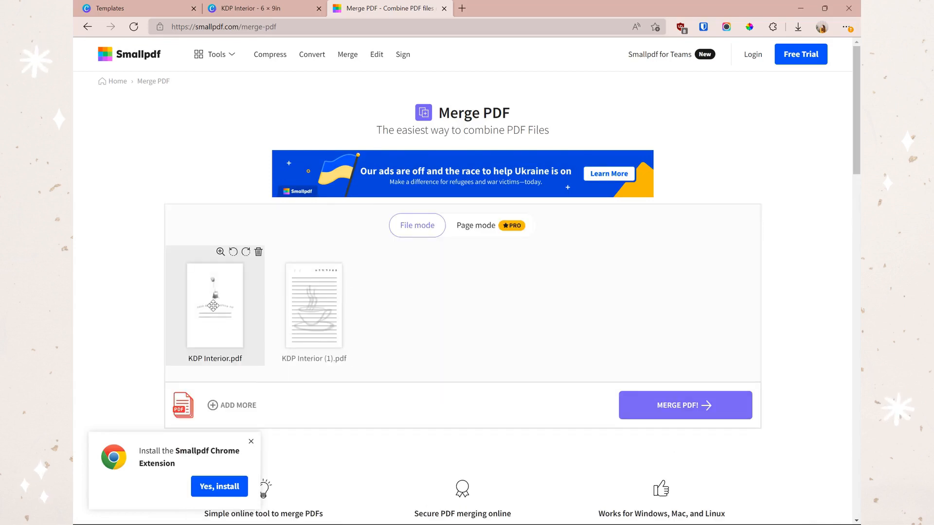
Merge the two PDFs, look through the merged pages and download KDP Interior-merged.pdf.
click(709, 406)
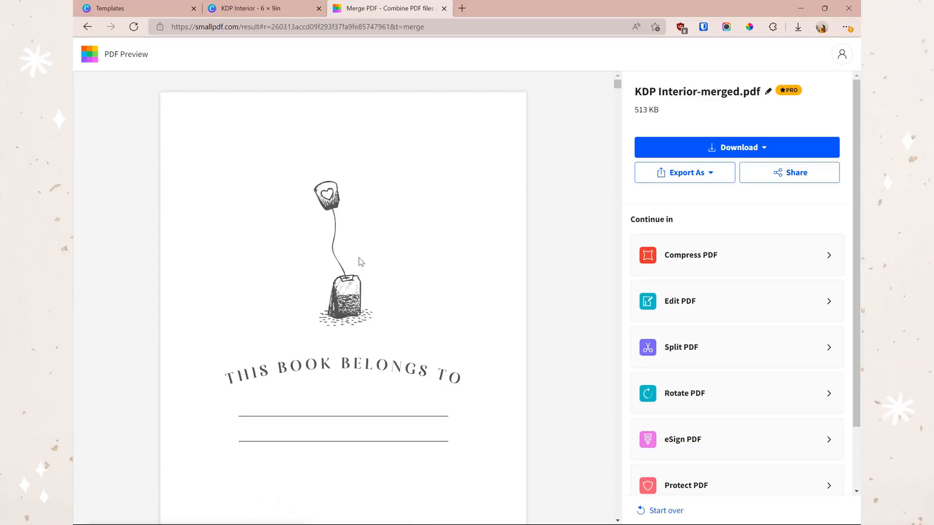
drag(617, 84, 618, 506)
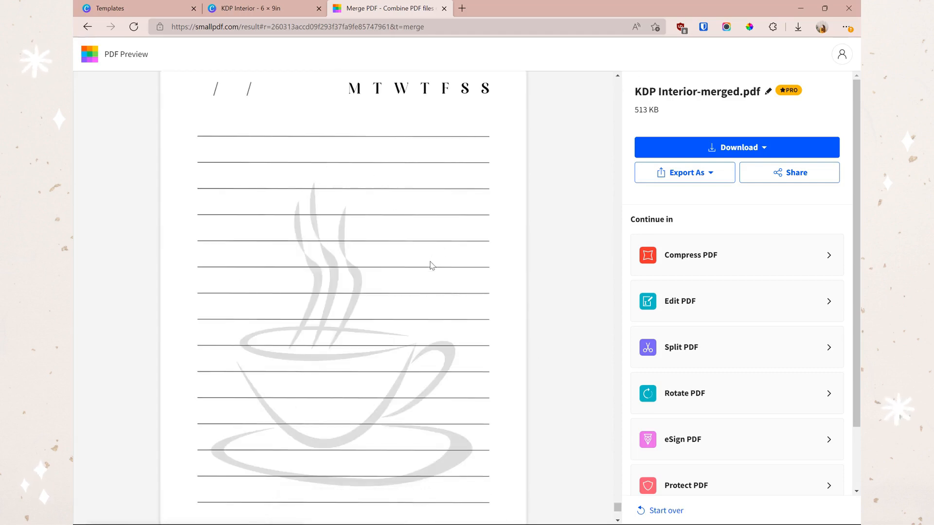
click(787, 152)
Go to the Kindle Direct Publishing site at kdp.amazon.com.
click(440, 27)
text(kdp.amazon.com)
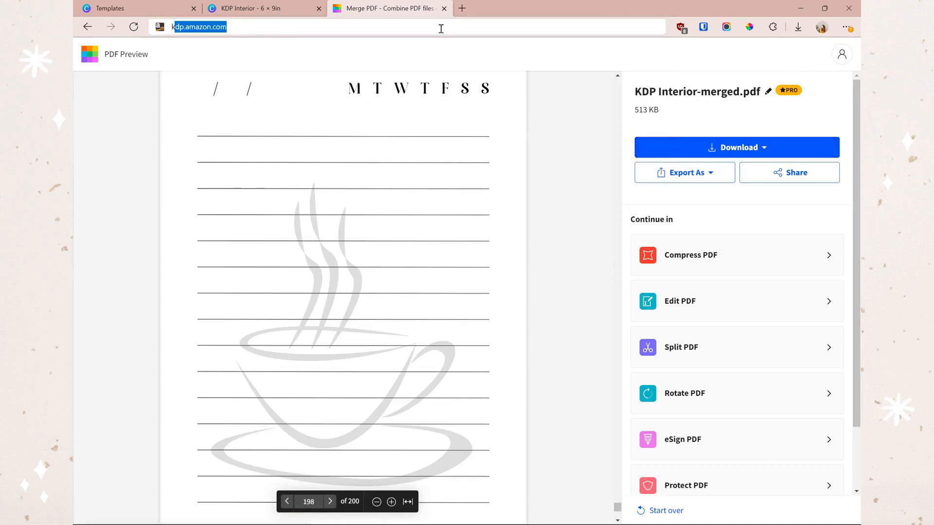
key(Return)
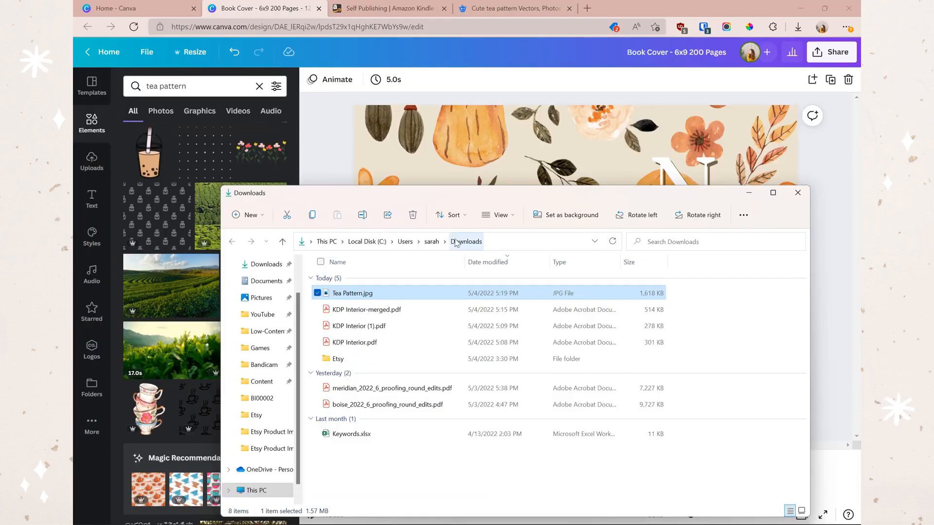
Replace the autumn pattern behind the NOTES title with Tea Pattern.jpg as a full background and open the cover's download options.
drag(519, 195, 395, 304)
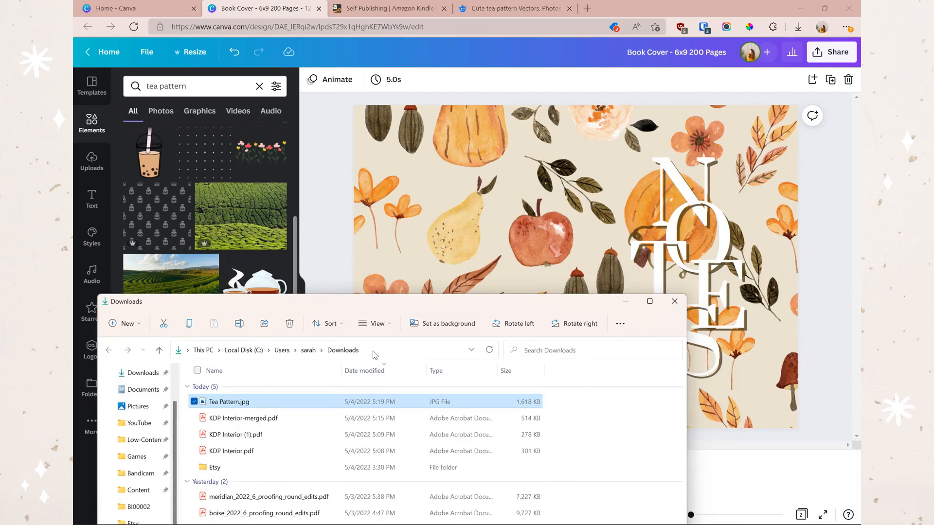
drag(340, 388, 540, 235)
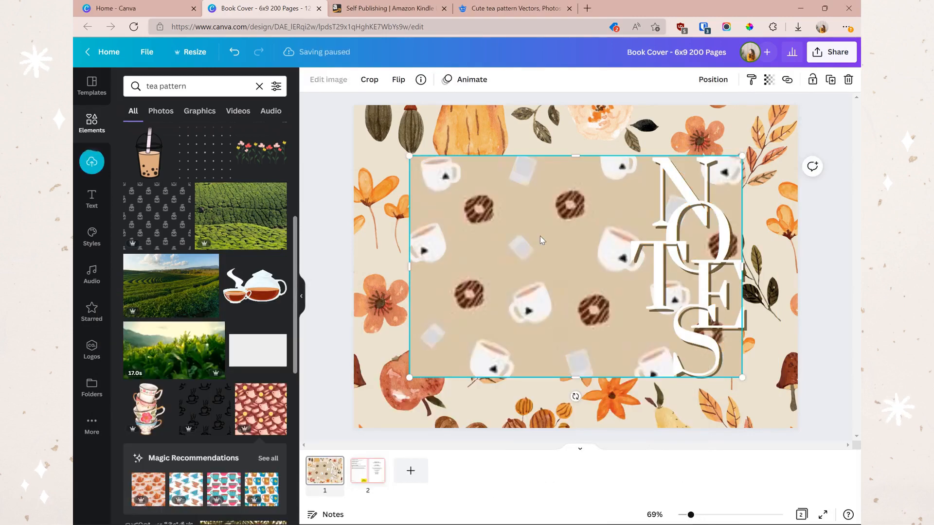
click(506, 134)
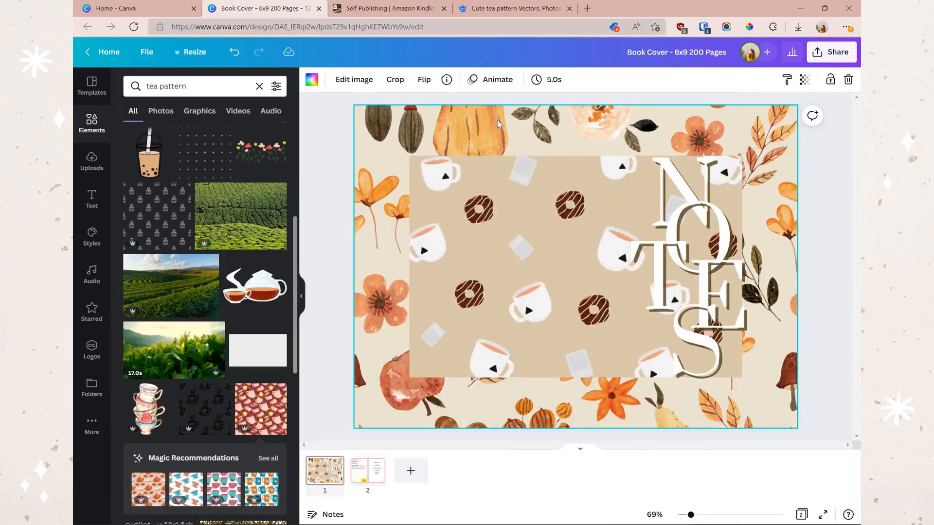
key(Delete)
drag(506, 224, 442, 193)
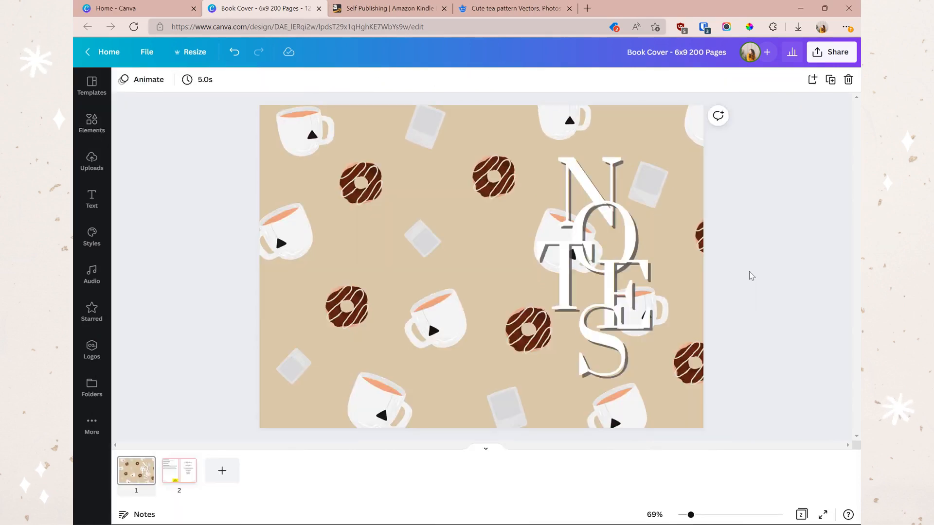
click(829, 52)
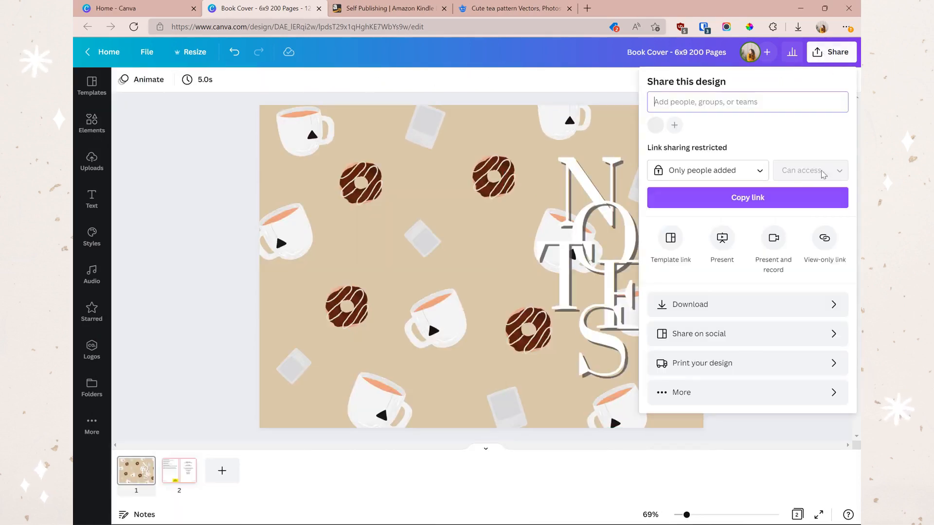
click(808, 302)
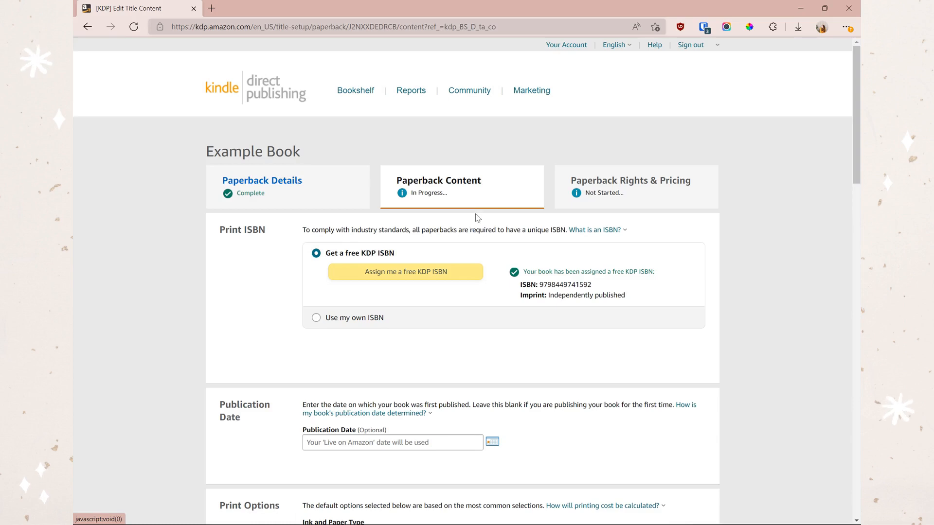
On KDP's Paperback Content page for Example Book, set the print options' bleed setting to No Bleed.
scroll(479, 233, down, 6)
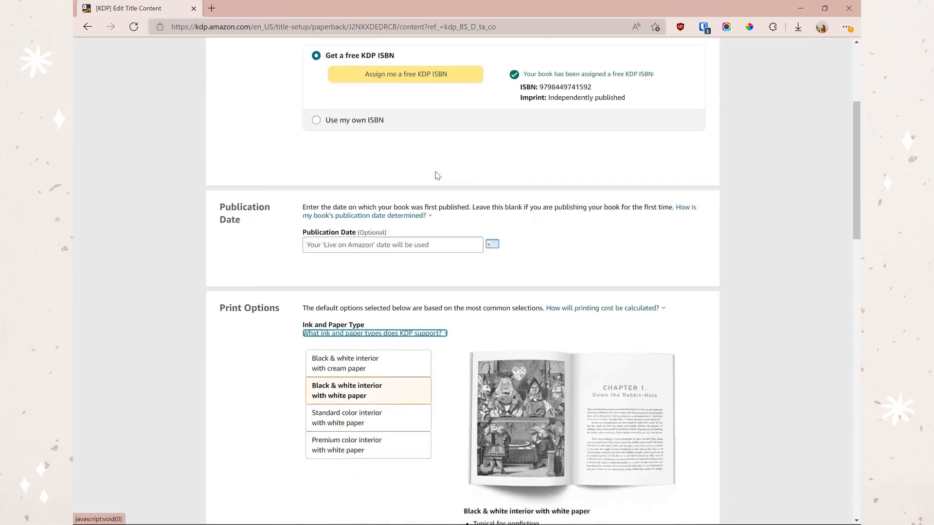
scroll(411, 298, down, 3)
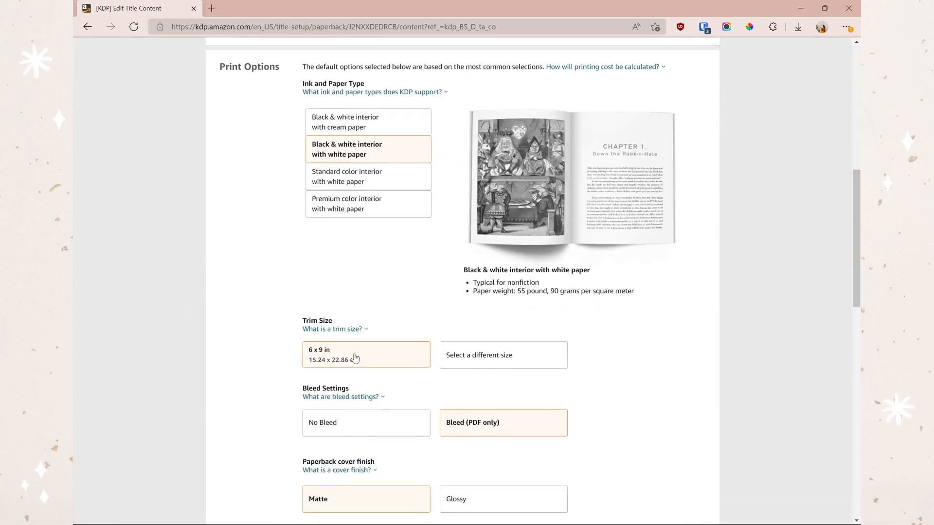
scroll(355, 359, down, 2)
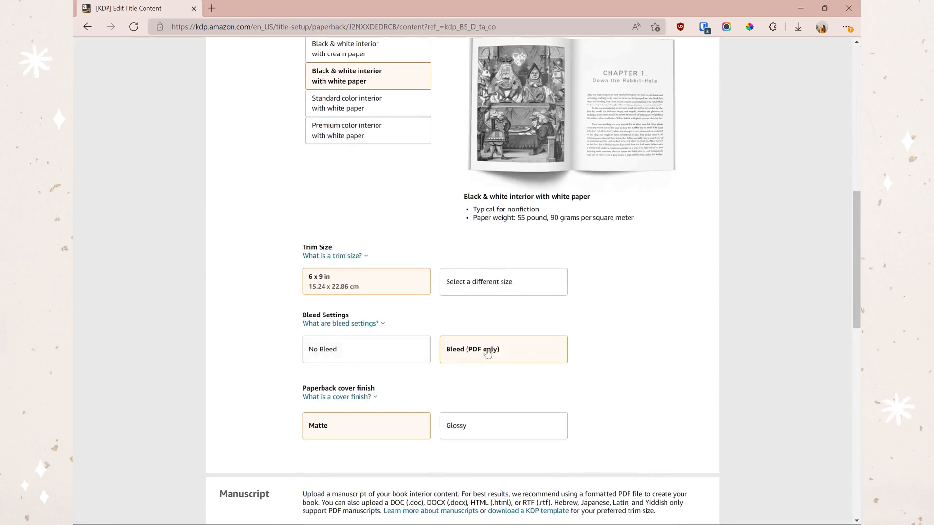
click(379, 352)
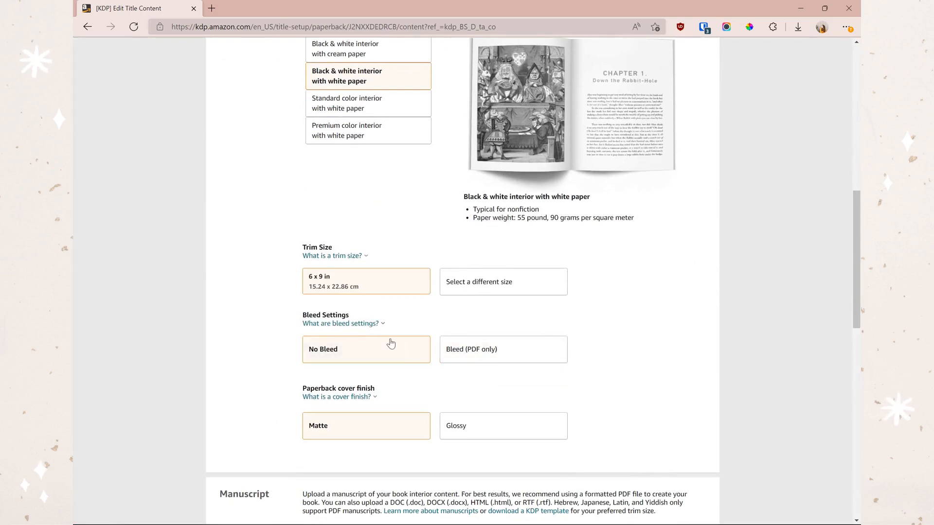
Upload KDP Interior-merged.pdf as the paperback manuscript and Book Cover - 6x9 200 Pages.pdf as the print-ready book cover.
scroll(390, 344, down, 2)
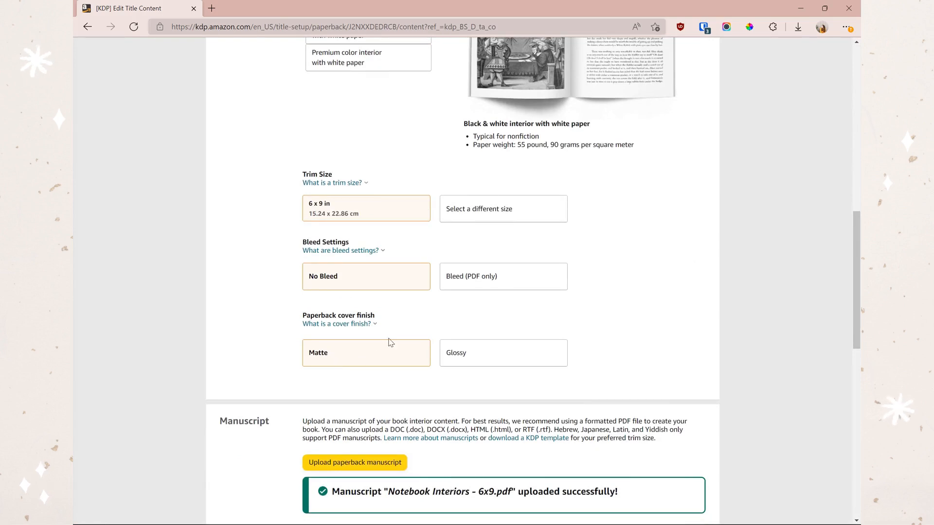
scroll(407, 326, down, 4)
click(381, 317)
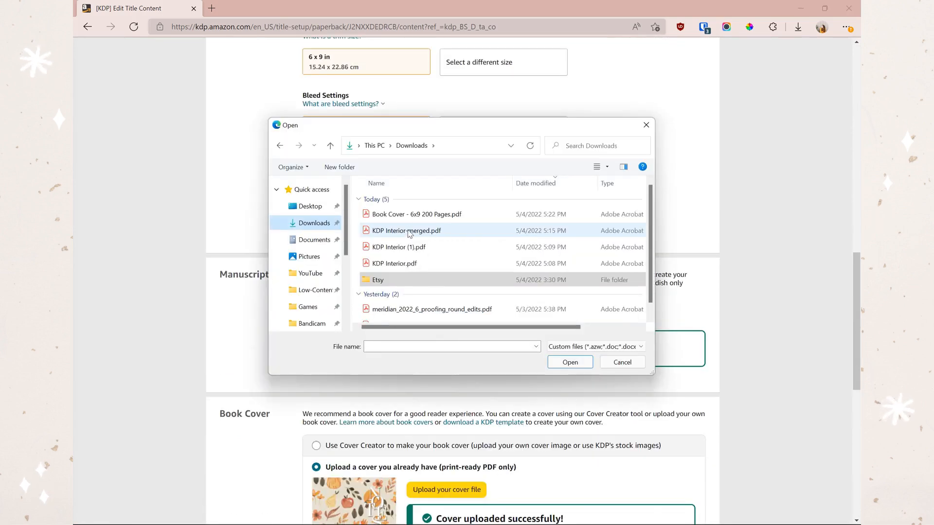
double_click(438, 231)
click(460, 273)
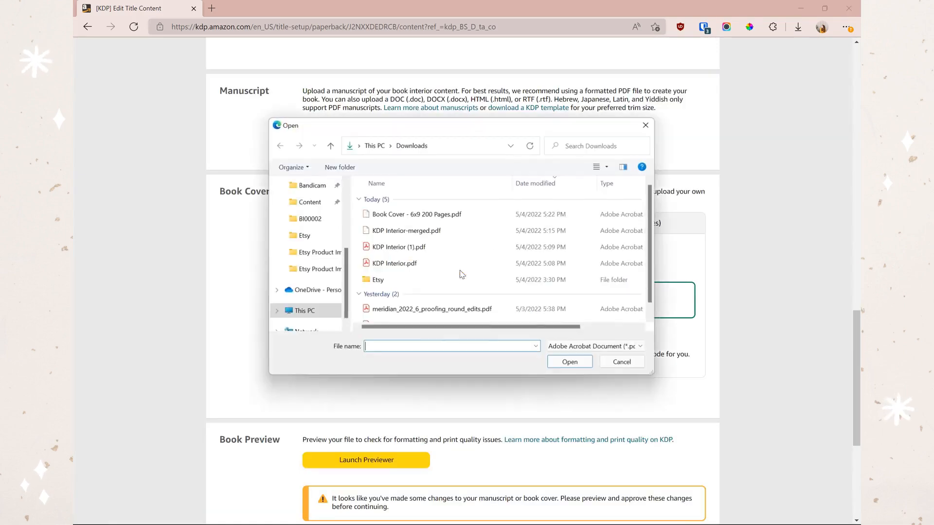
double_click(438, 214)
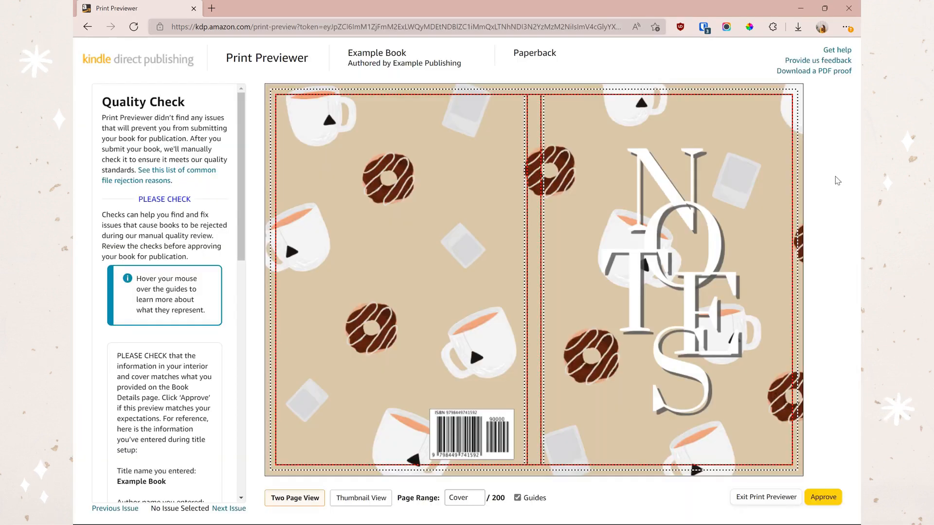
Examine the cover and the interior spreads up to pages 6-7 in the Print Previewer, checking the content against the guides.
mouse_move(781, 166)
mouse_move(678, 248)
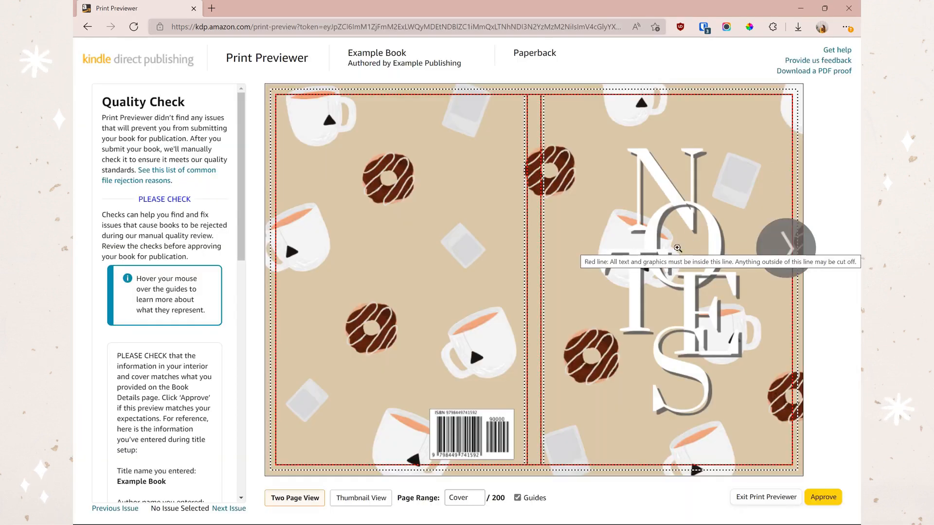
click(802, 249)
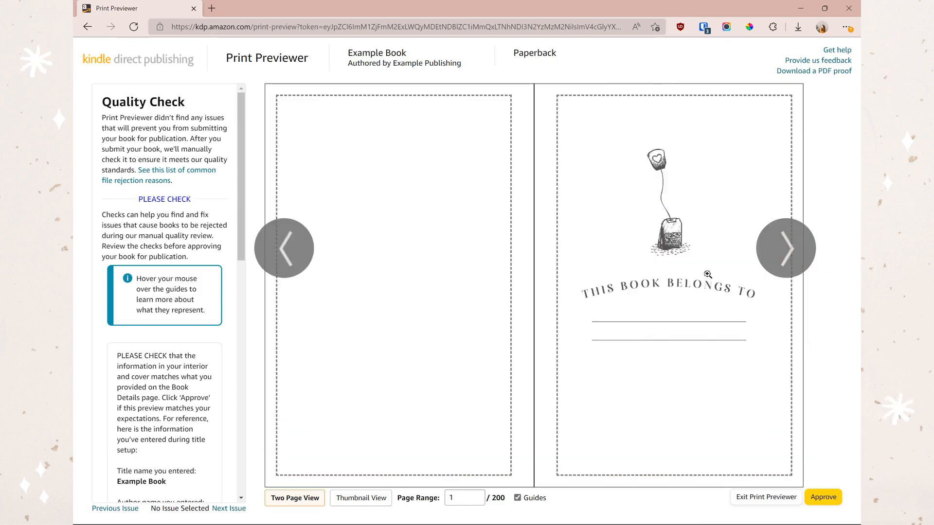
mouse_move(699, 267)
click(788, 254)
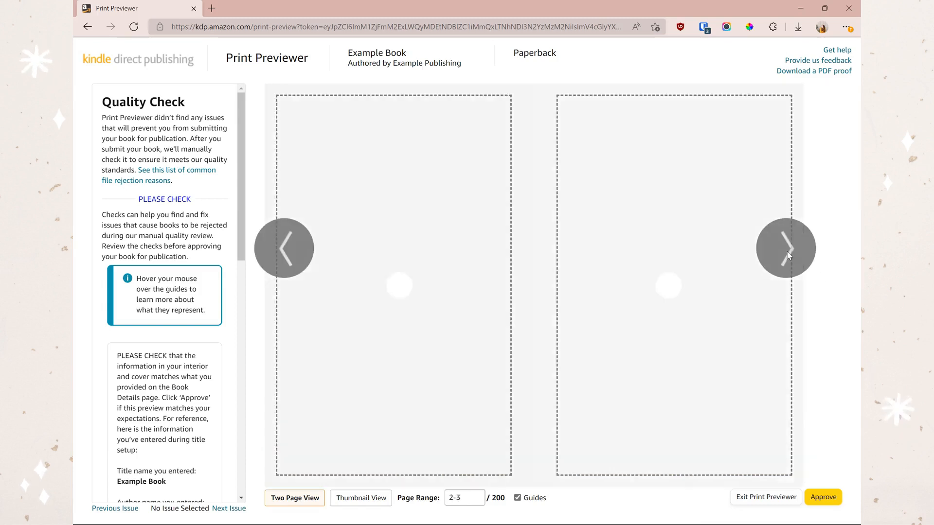
mouse_move(487, 113)
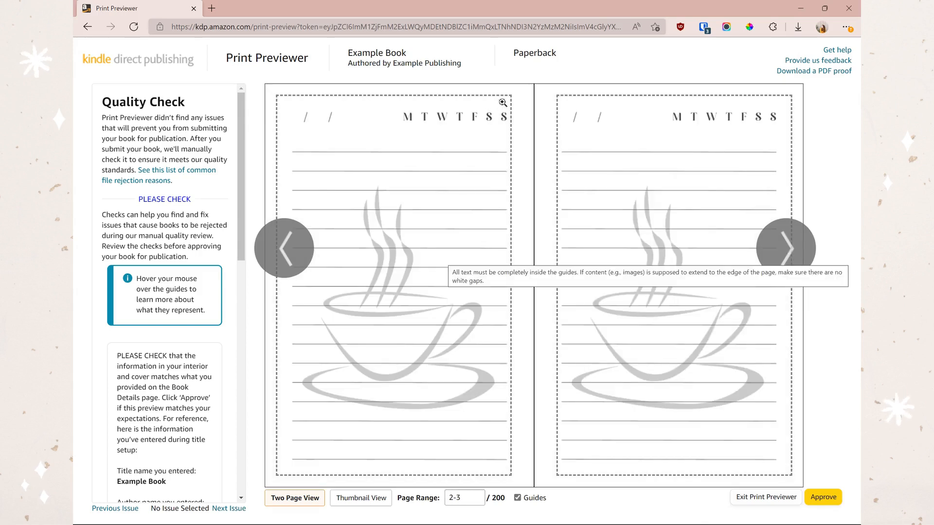
mouse_move(594, 185)
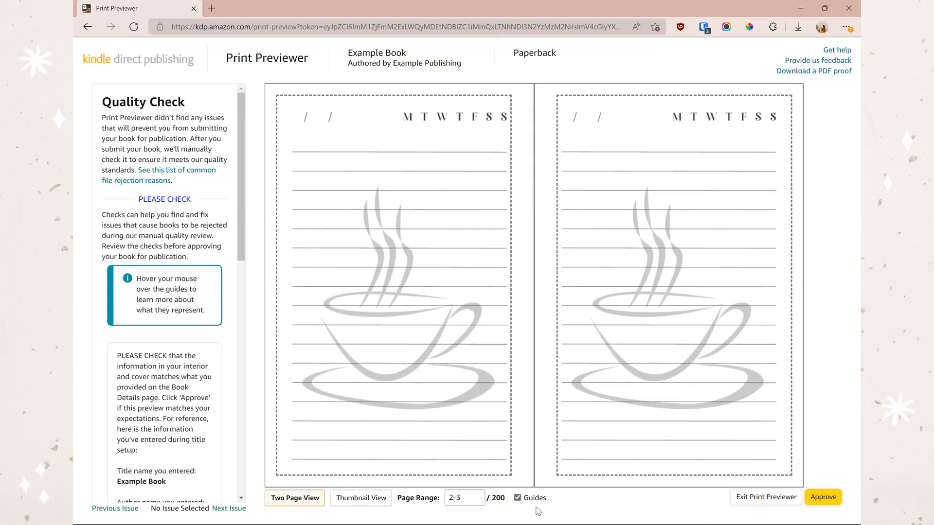
click(786, 241)
click(778, 251)
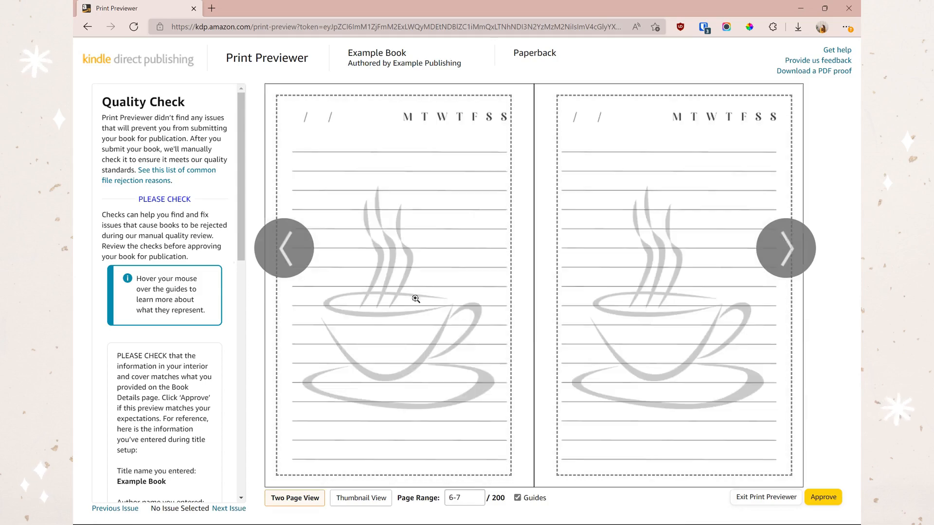
Review the remaining quality check notes for Example Book and approve the print preview.
scroll(153, 334, down, 9)
scroll(153, 333, up, 3)
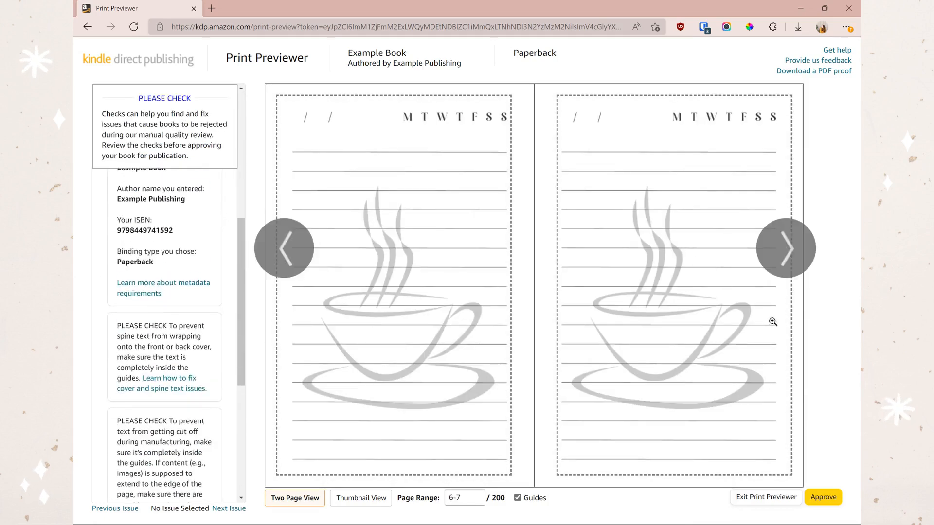
click(823, 498)
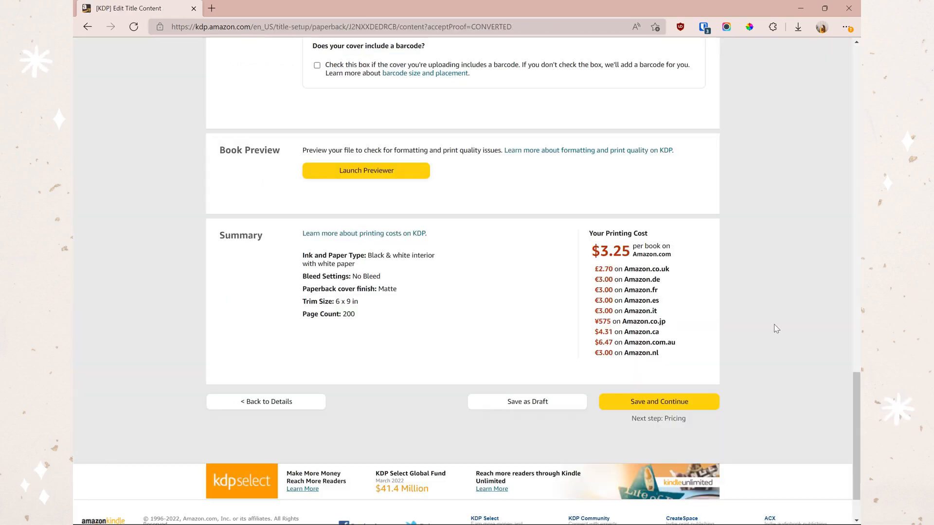